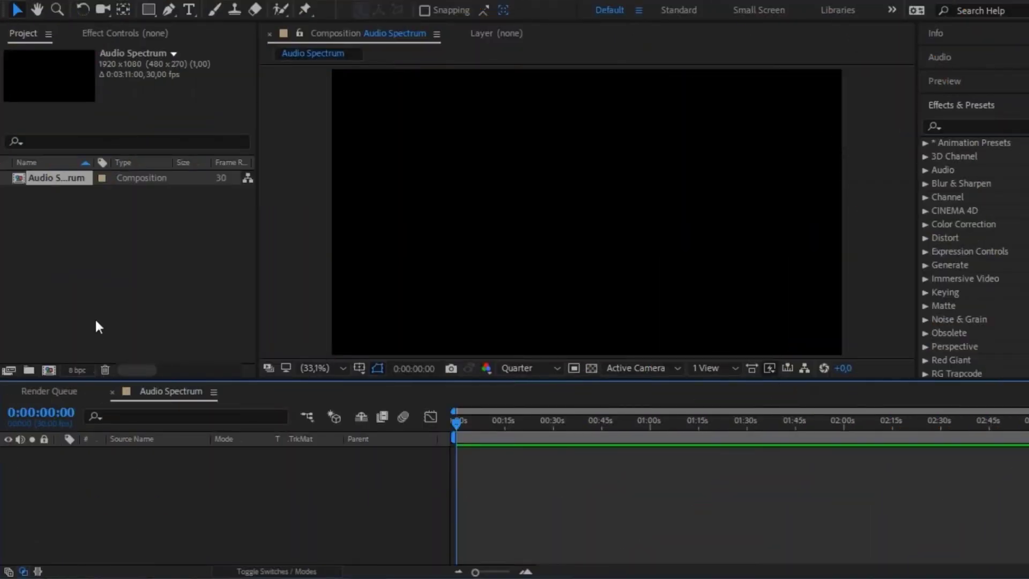
# Create a black, full-frame solid layer named Spectrum in the timeline
pyautogui.rightClick(125, 458)
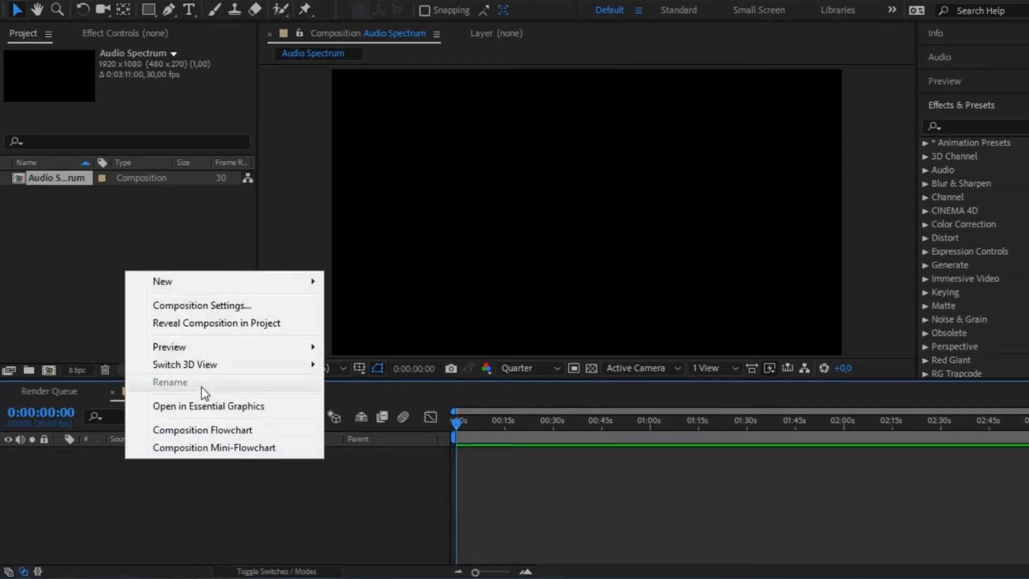
pyautogui.moveTo(192, 281)
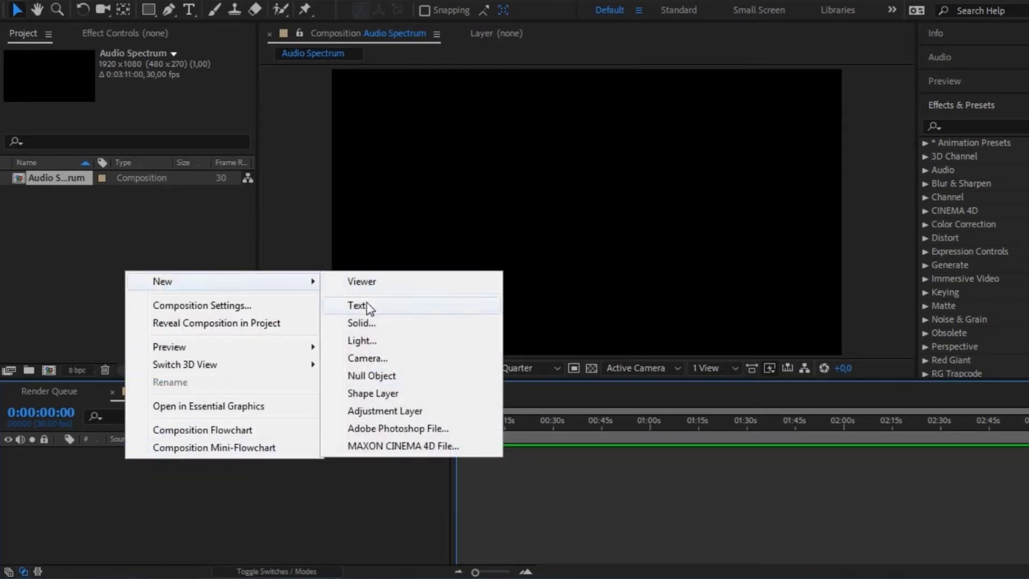
pyautogui.click(360, 321)
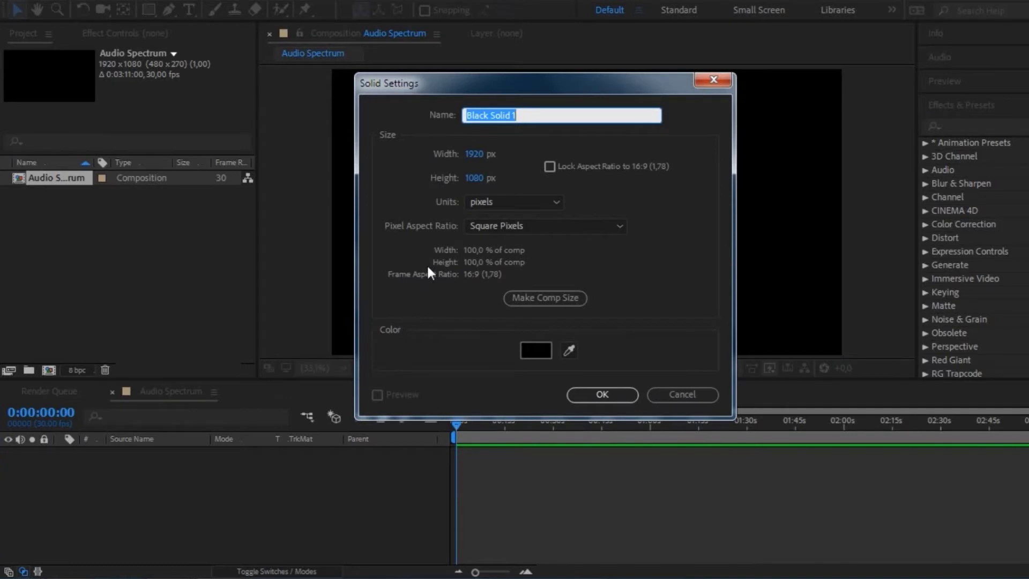
pyautogui.write('Spectrum')
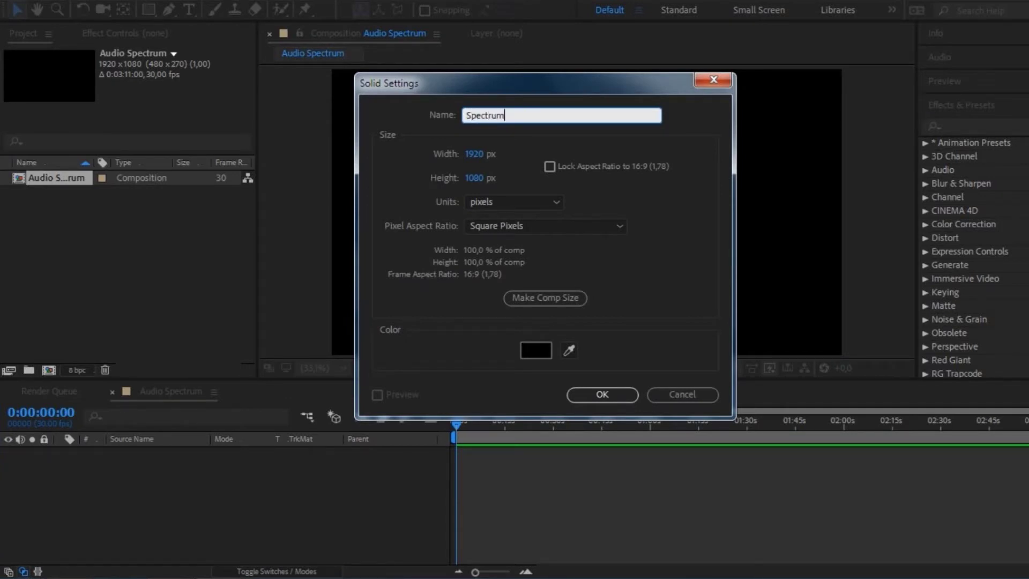
pyautogui.press('Return')
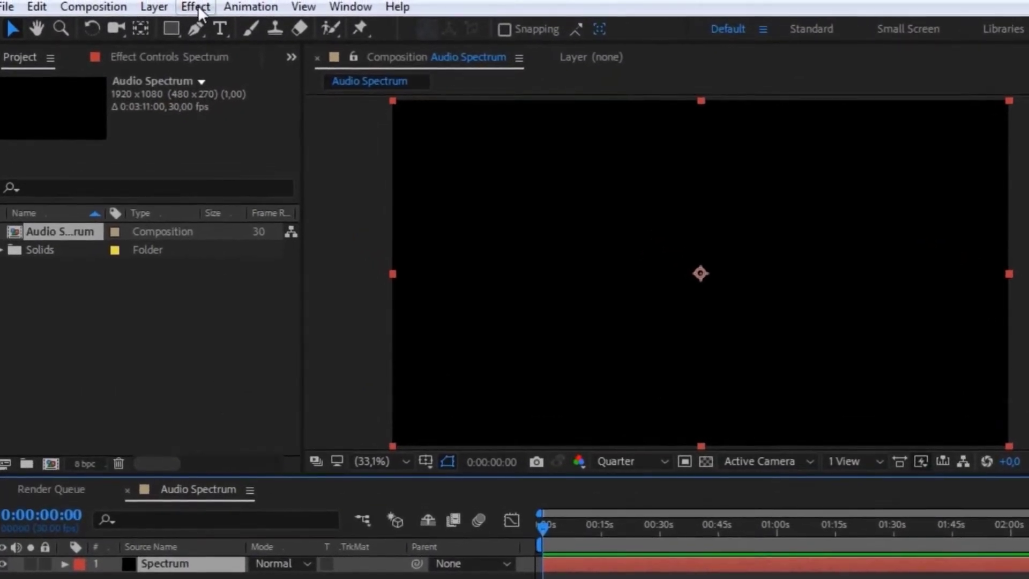
# Apply RG Trapcode Form to Spectrum and set Base Form Size to XYZ Individual
pyautogui.click(197, 7)
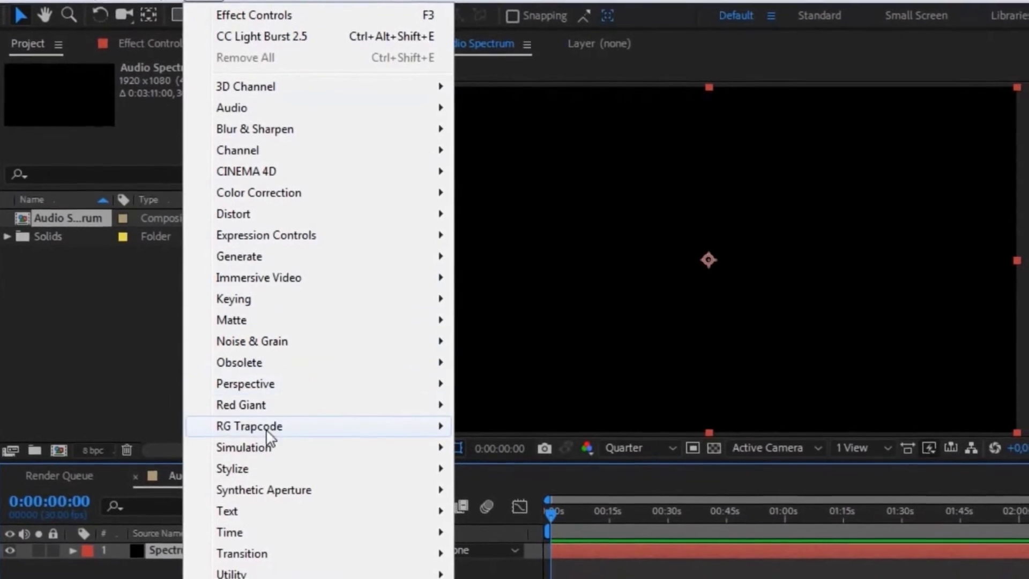
pyautogui.moveTo(294, 430)
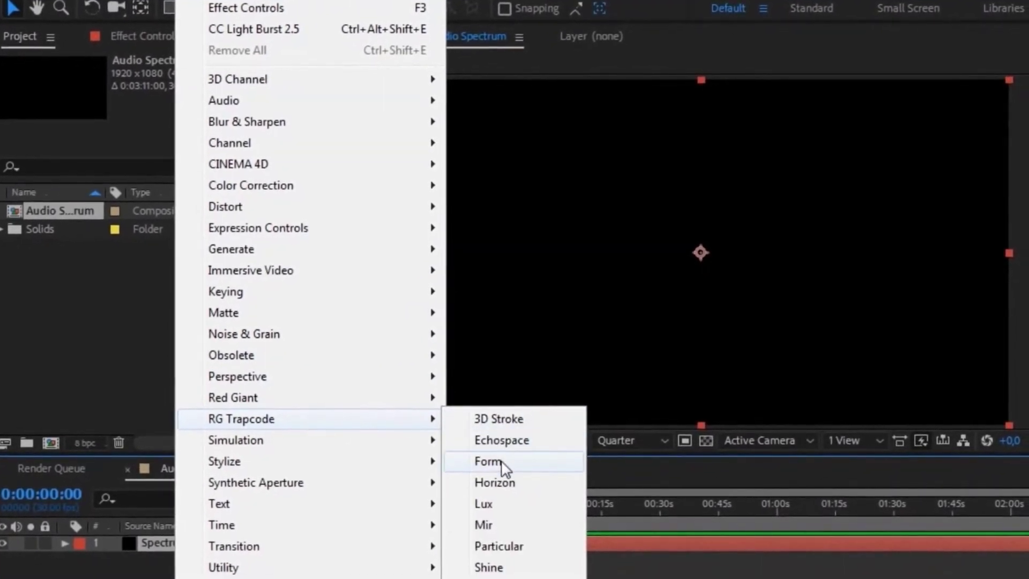
pyautogui.click(496, 463)
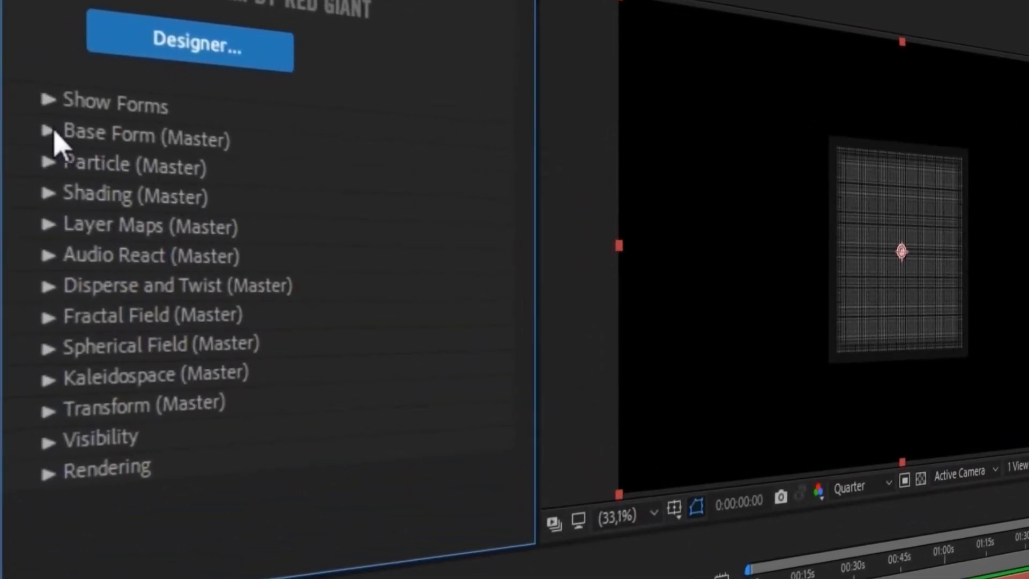
pyautogui.click(49, 130)
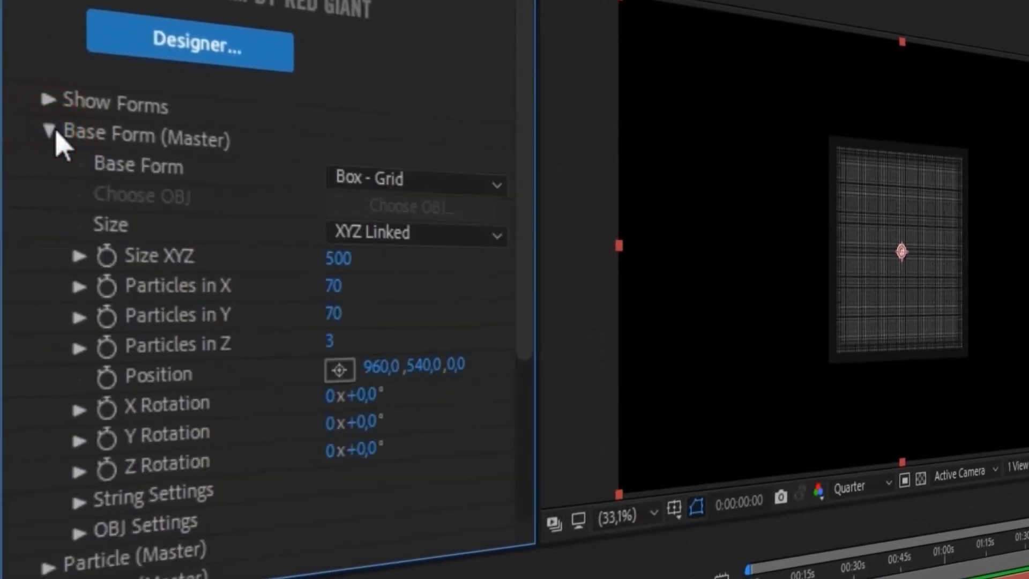
pyautogui.click(492, 238)
pyautogui.click(480, 301)
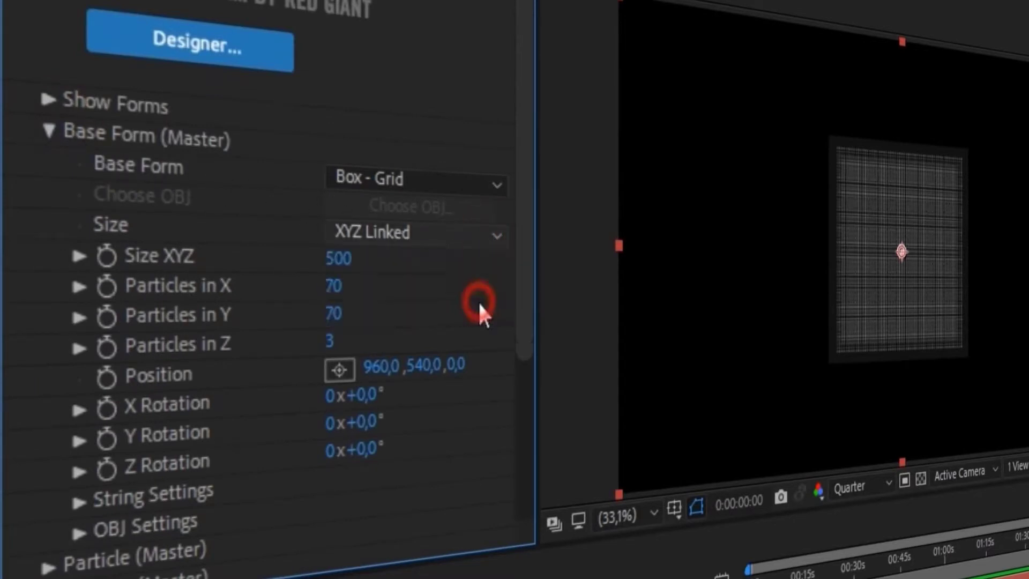
pyautogui.click(522, 198)
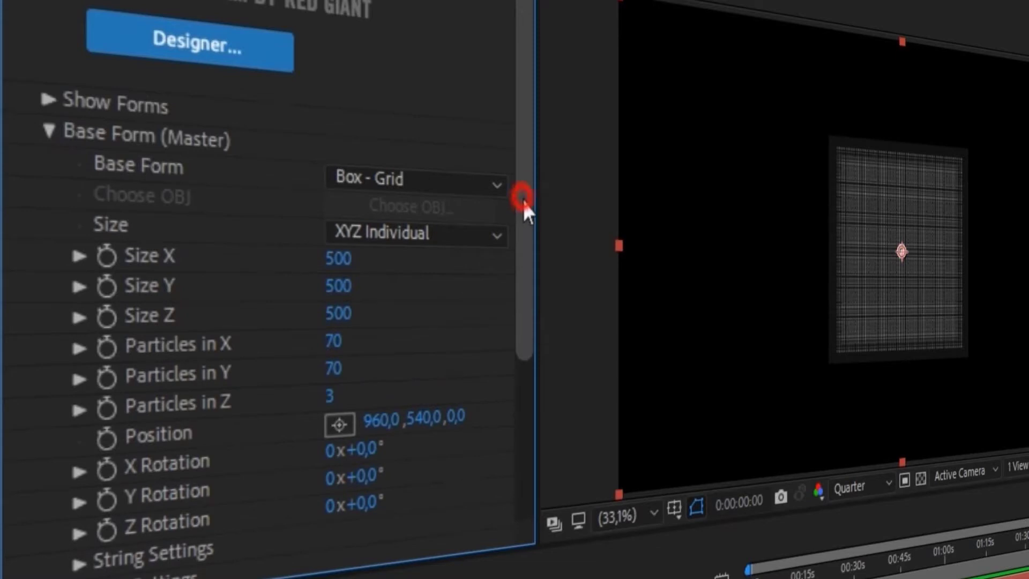
pyautogui.moveTo(522, 200); pyautogui.dragTo(522, 258)
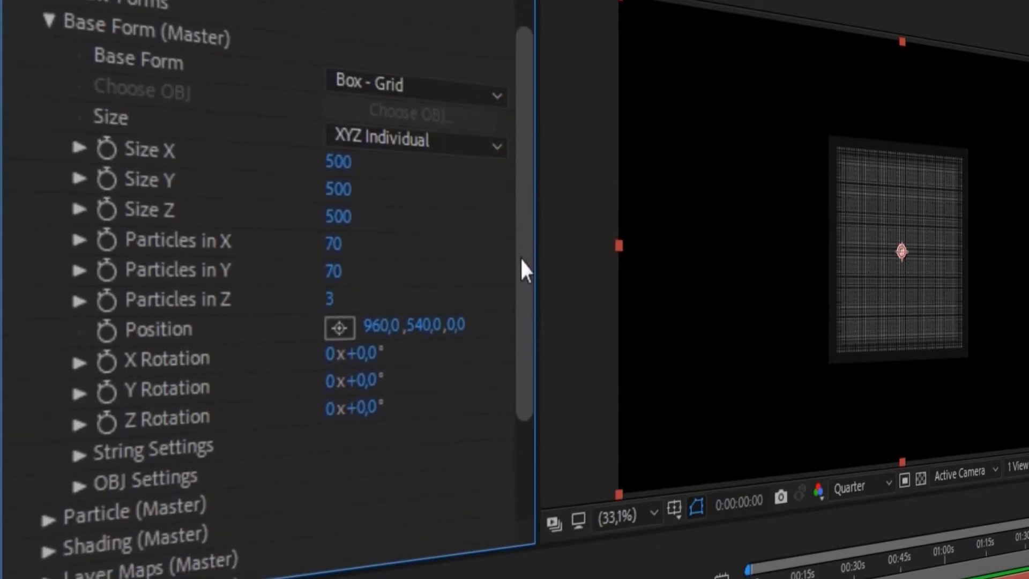
# Set the Base Form Size X, Y, Z to 400, 400 and 200
pyautogui.click(333, 162)
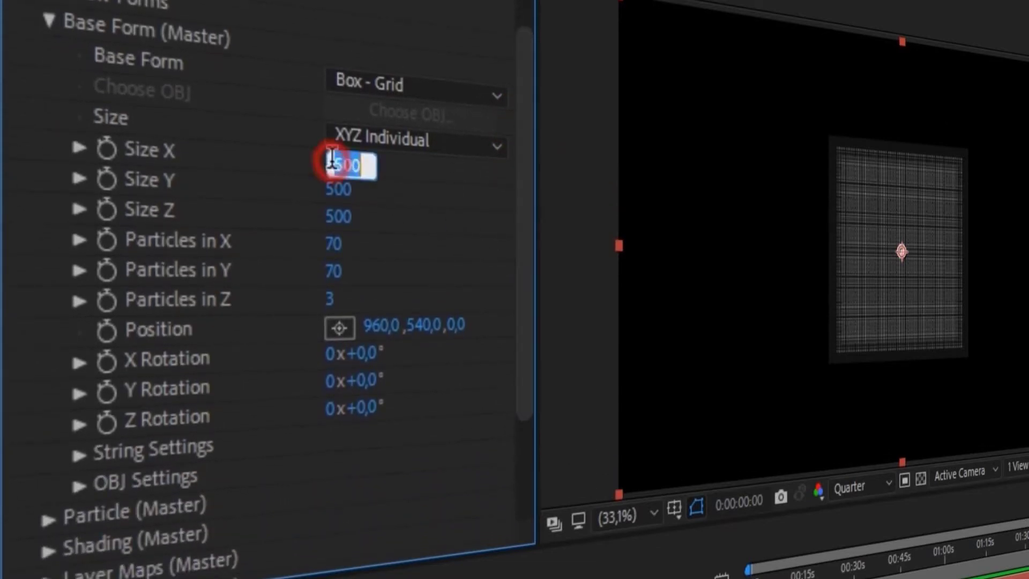
pyautogui.write('4')
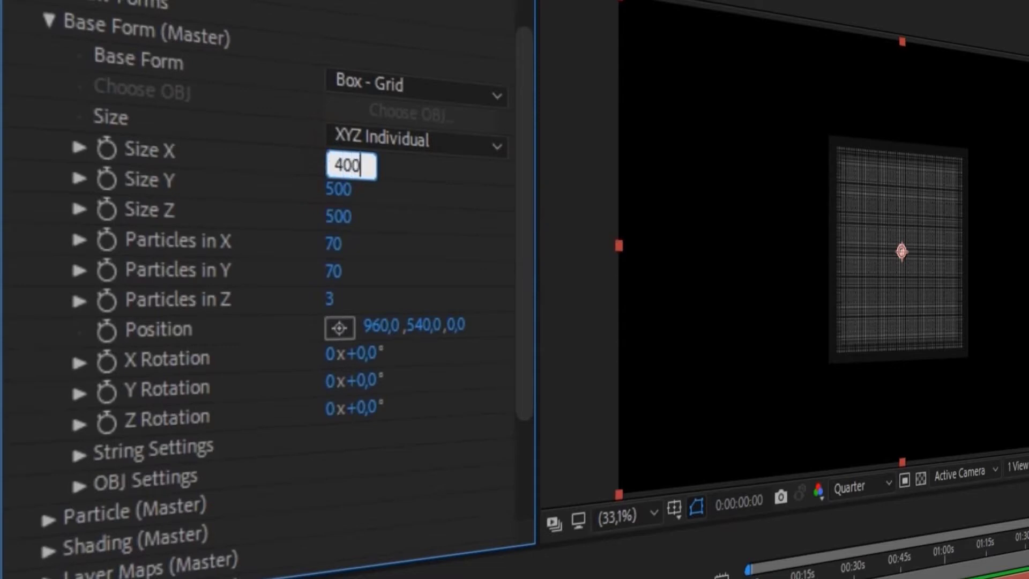
pyautogui.press('Return')
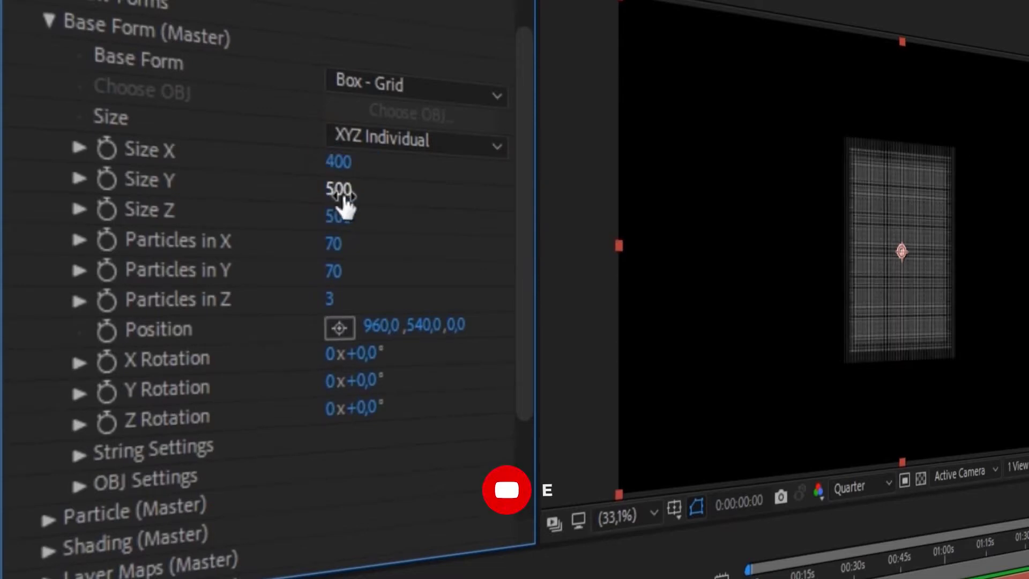
pyautogui.click(344, 192)
pyautogui.write('40')
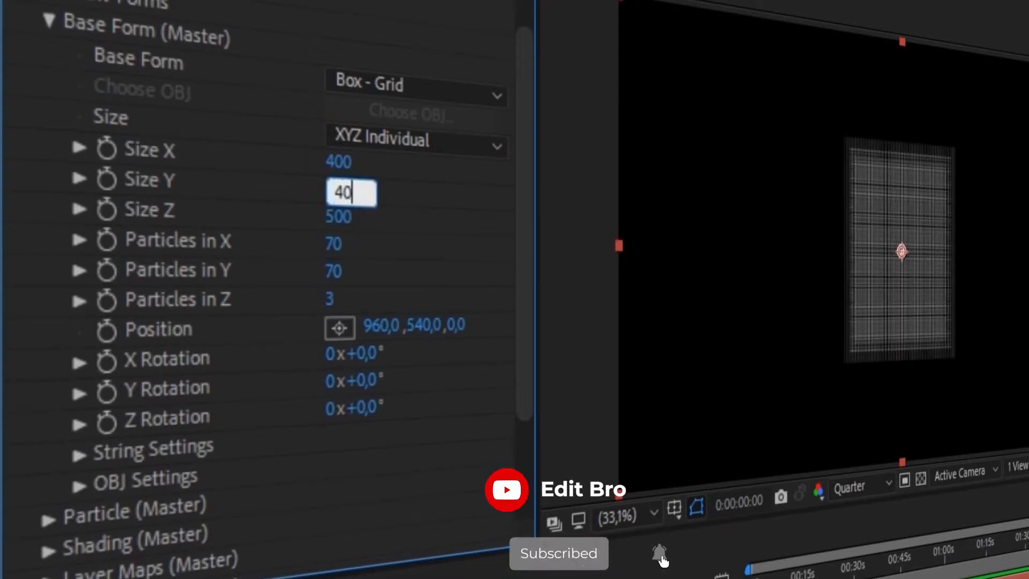
pyautogui.write('0')
pyautogui.press('Return')
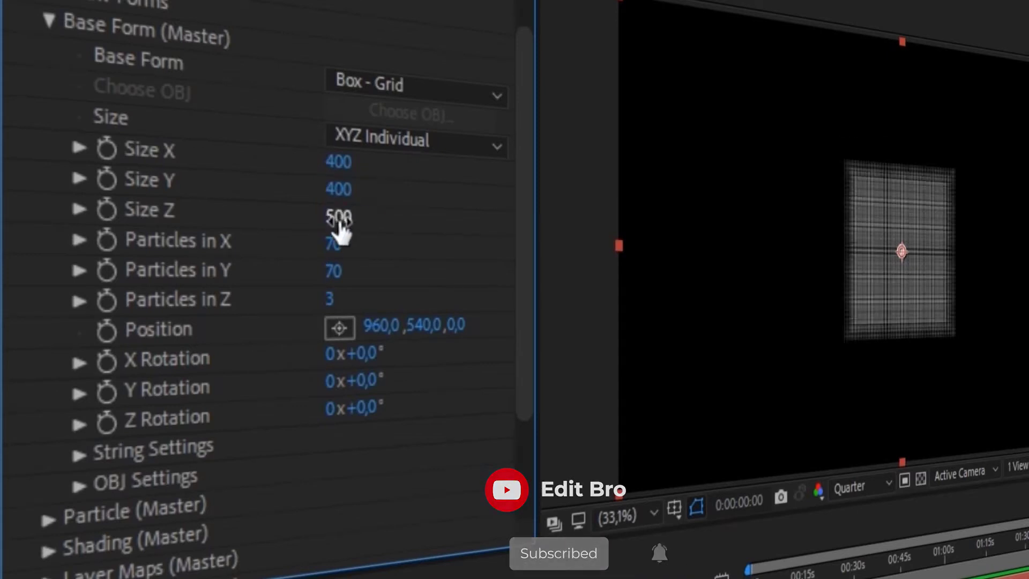
pyautogui.click(338, 217)
pyautogui.write('2')
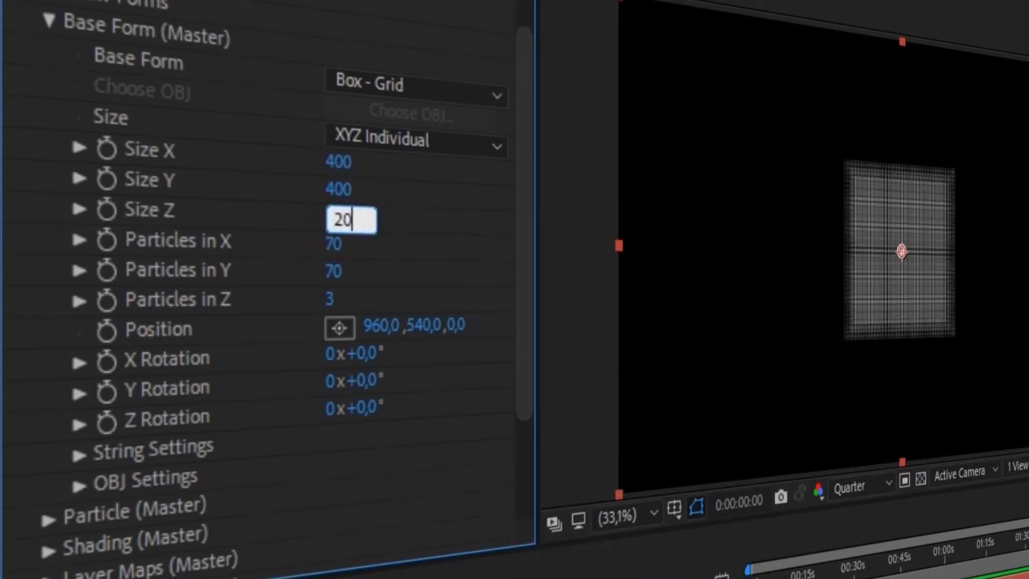
pyautogui.write('0')
pyautogui.press('Return')
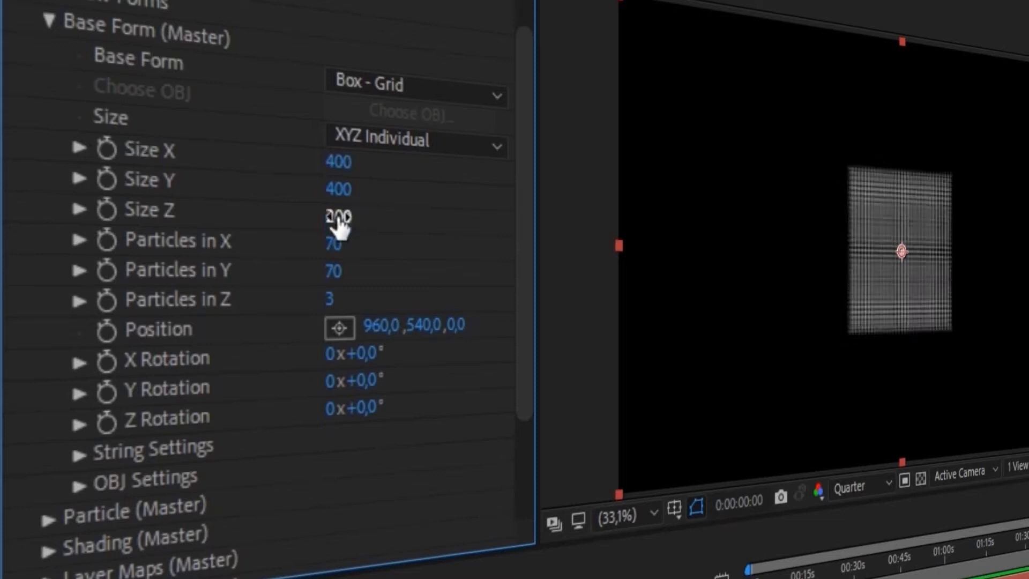
# Set Particles in X, Y, Z to 300, 300 and 1
pyautogui.click(334, 247)
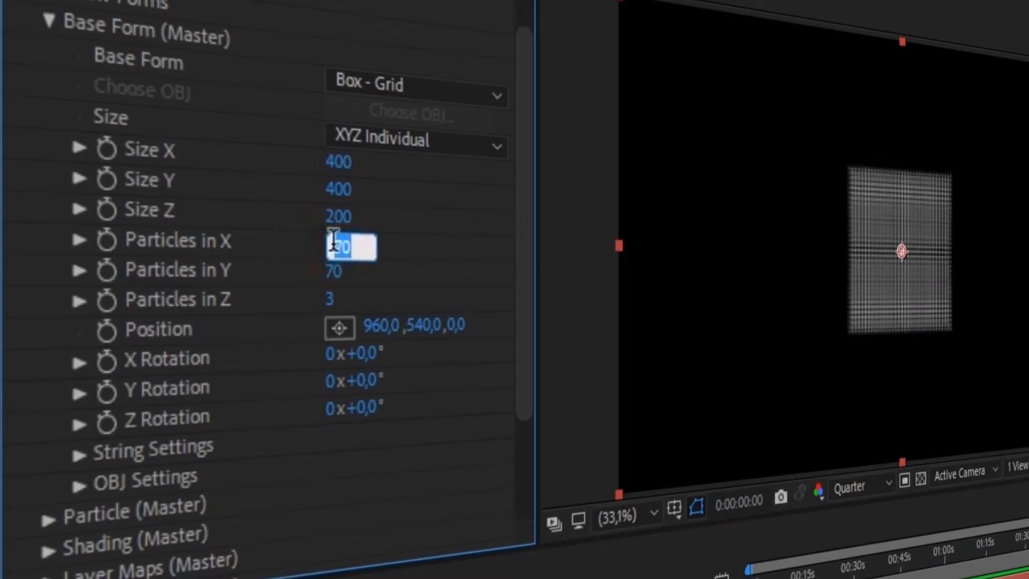
pyautogui.write('300')
pyautogui.press('Return')
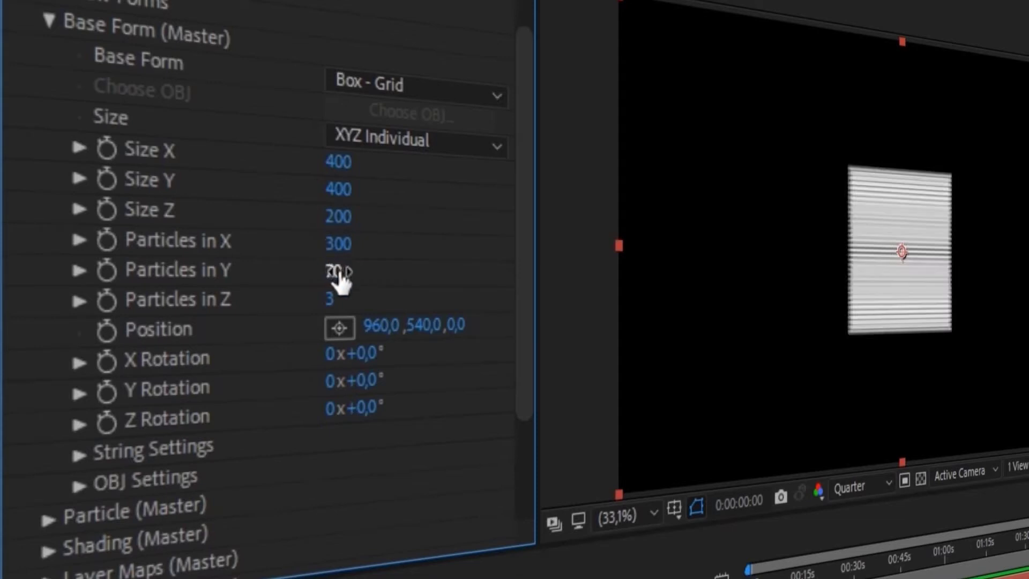
pyautogui.click(337, 272)
pyautogui.write('3')
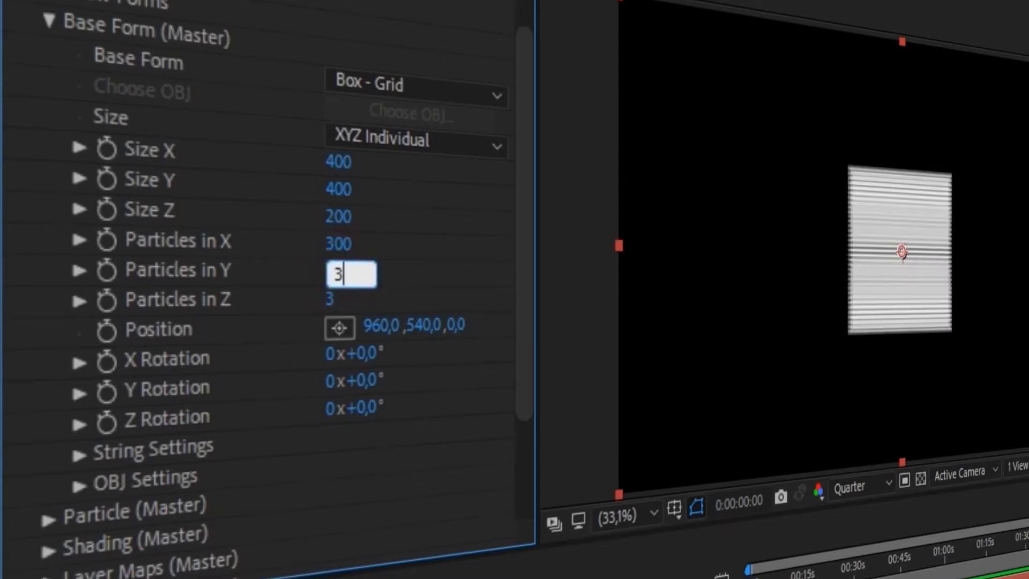
pyautogui.press('Return')
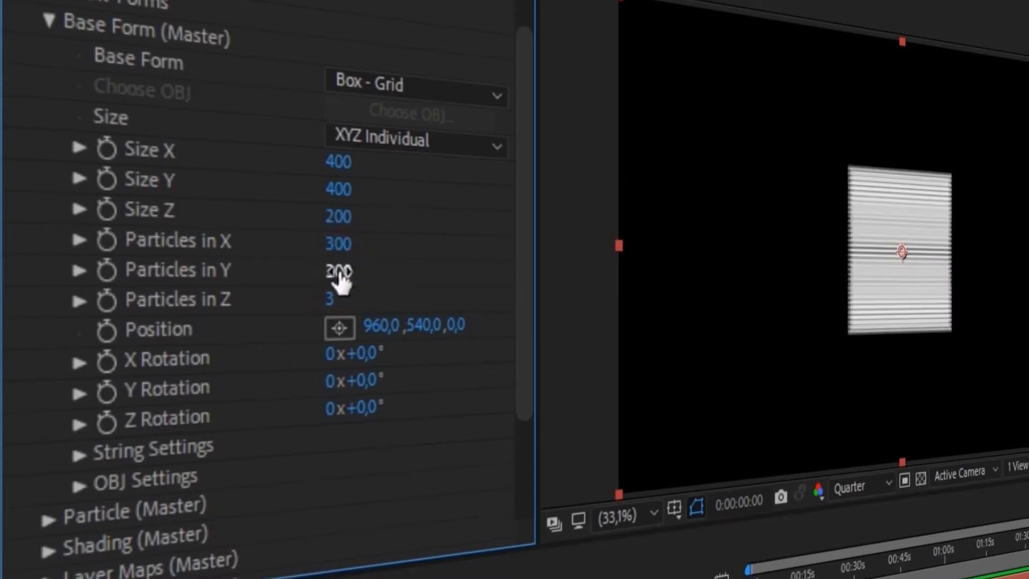
pyautogui.write('300')
pyautogui.click(329, 298)
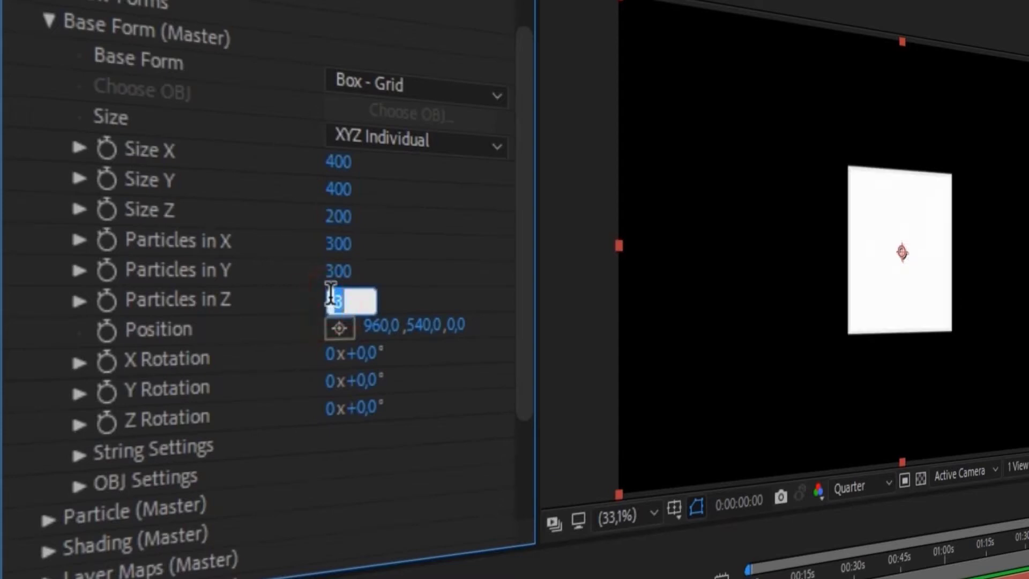
pyautogui.write('1')
pyautogui.press('Return')
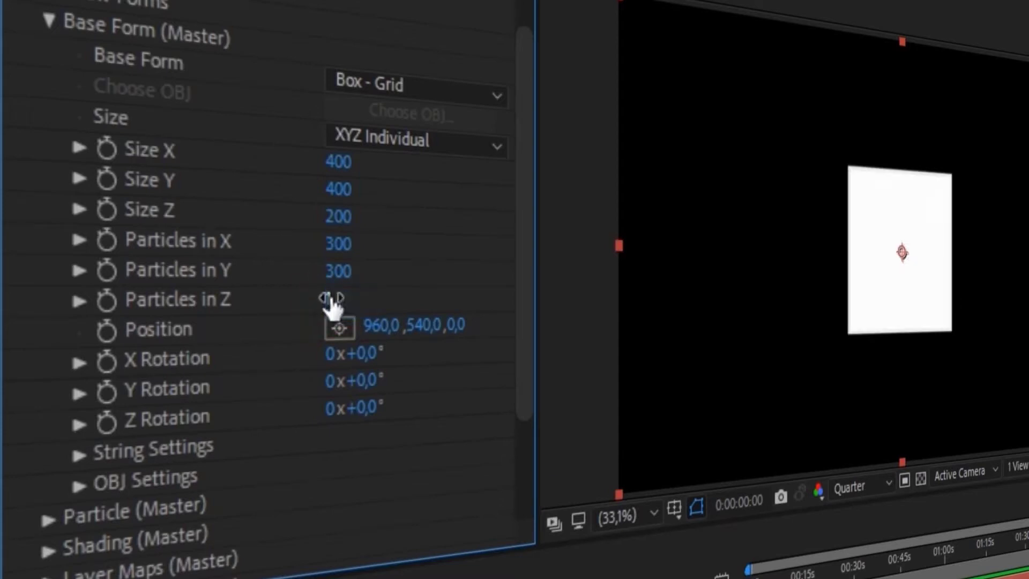
pyautogui.click(48, 21)
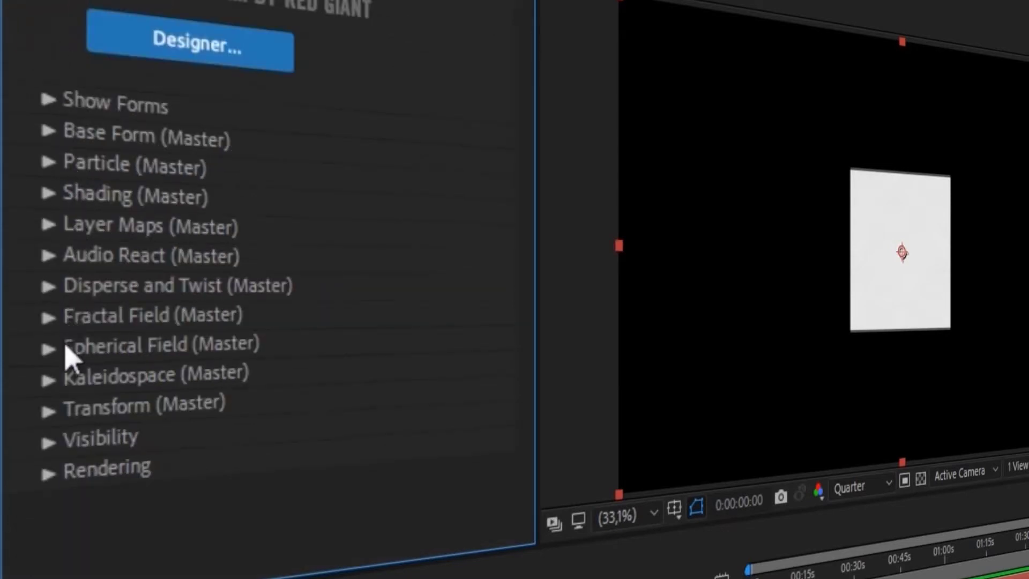
# Give Spherical Field Sphere 1 Strength 100, Radius 300 and Feather 35
pyautogui.click(49, 349)
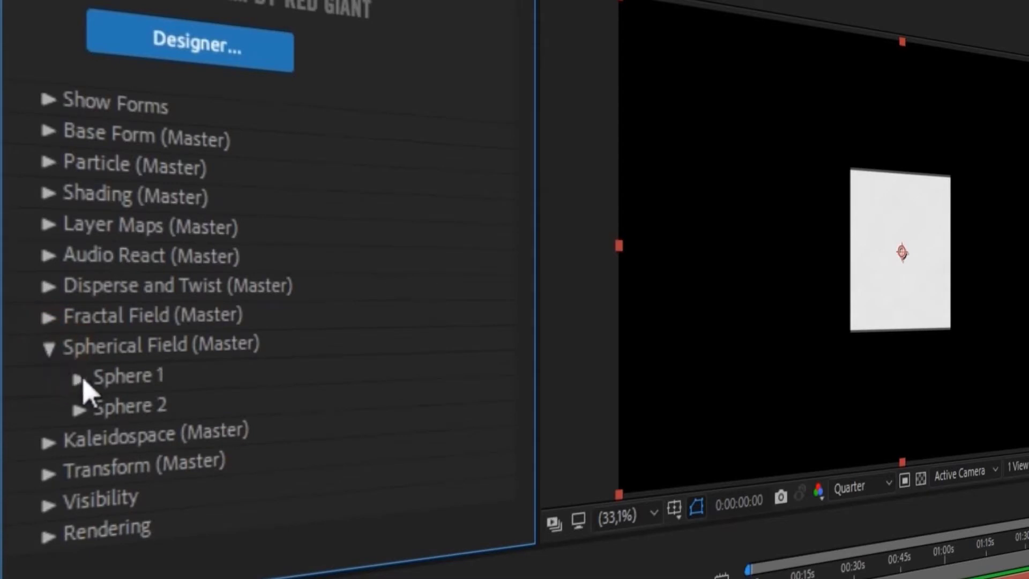
pyautogui.click(79, 378)
pyautogui.scroll(-3, 86, 388)
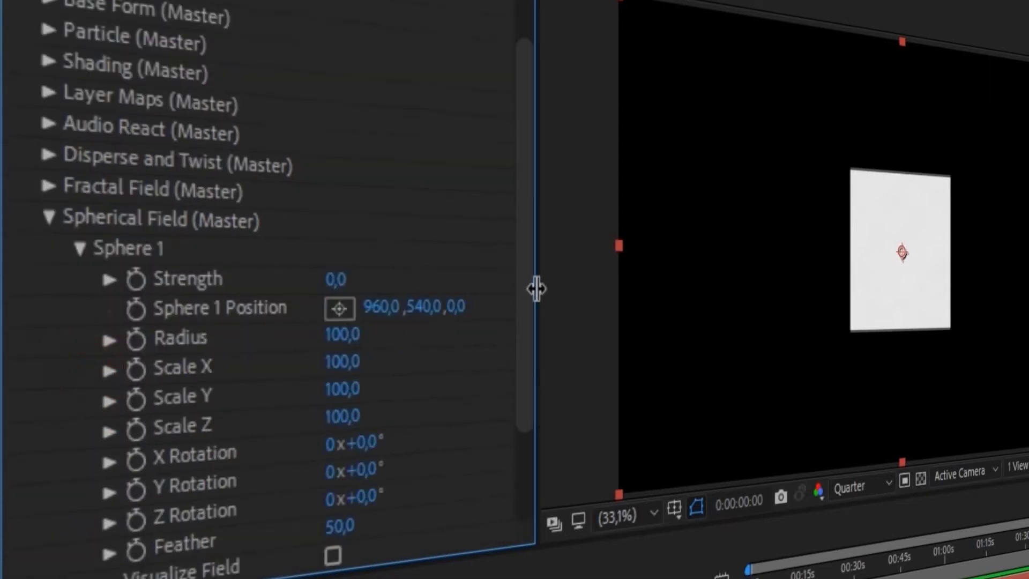
pyautogui.moveTo(523, 294); pyautogui.dragTo(518, 350)
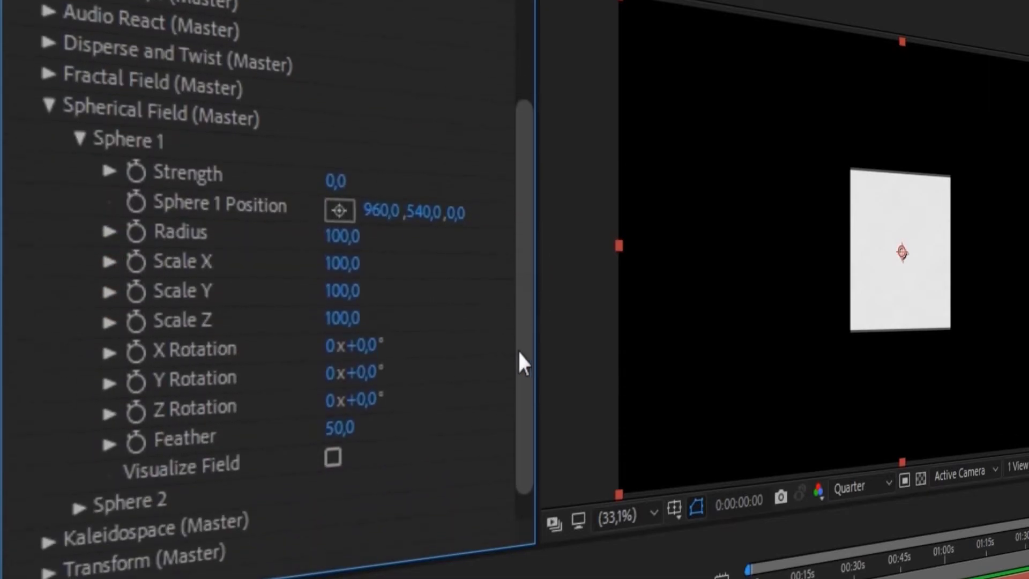
pyautogui.moveTo(340, 179); pyautogui.dragTo(631, 199)
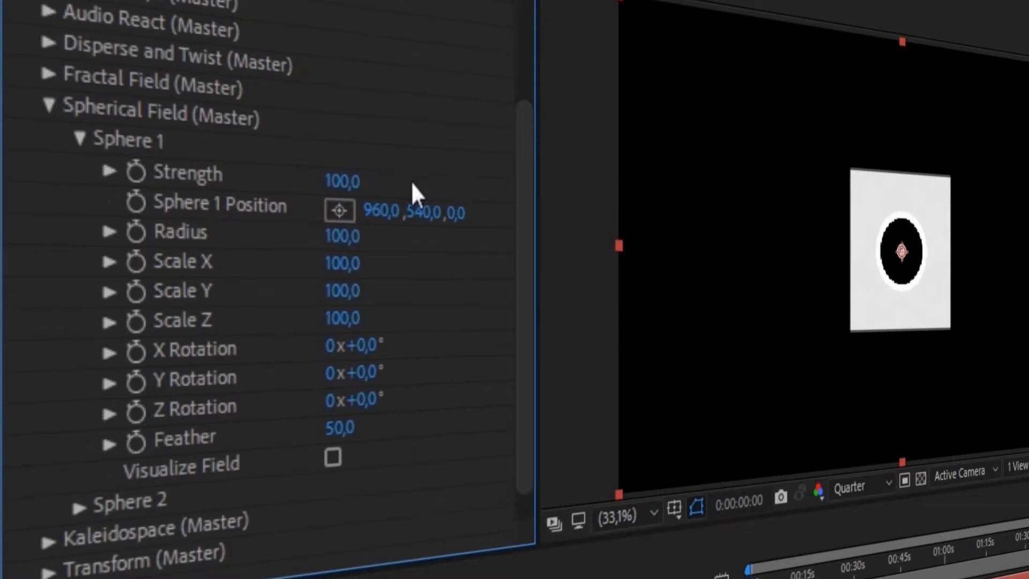
pyautogui.click(343, 238)
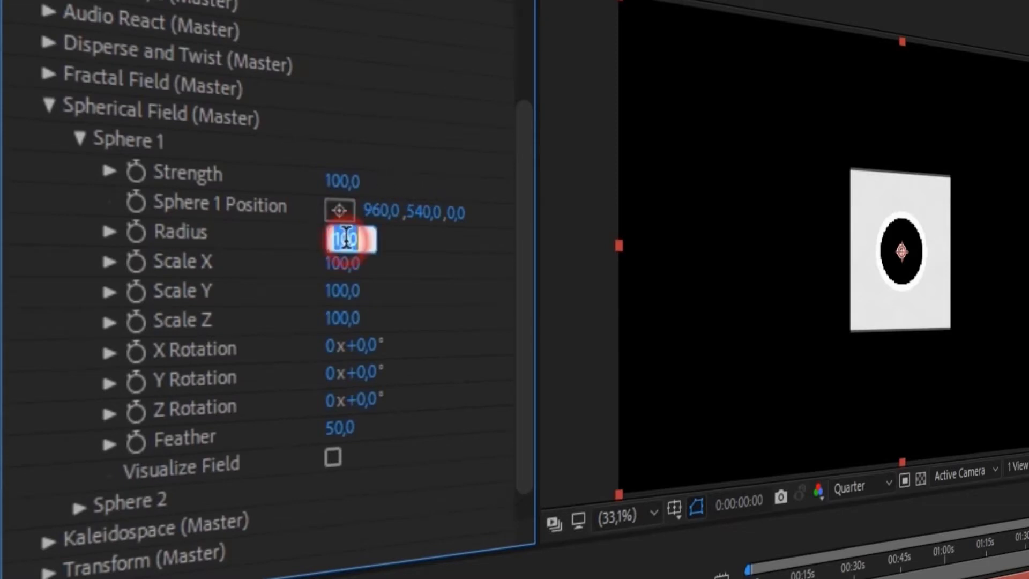
pyautogui.write('3')
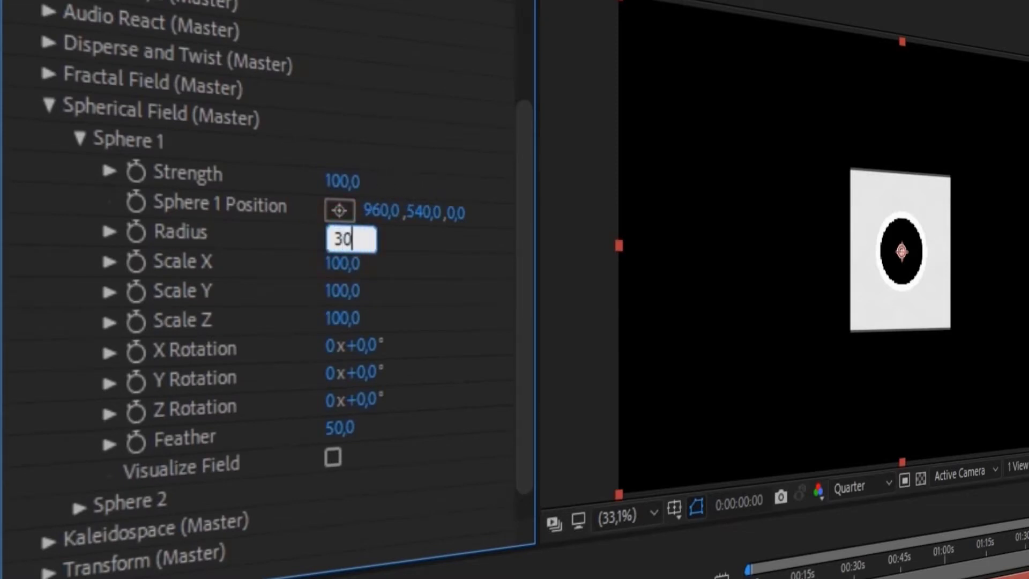
pyautogui.press('Return')
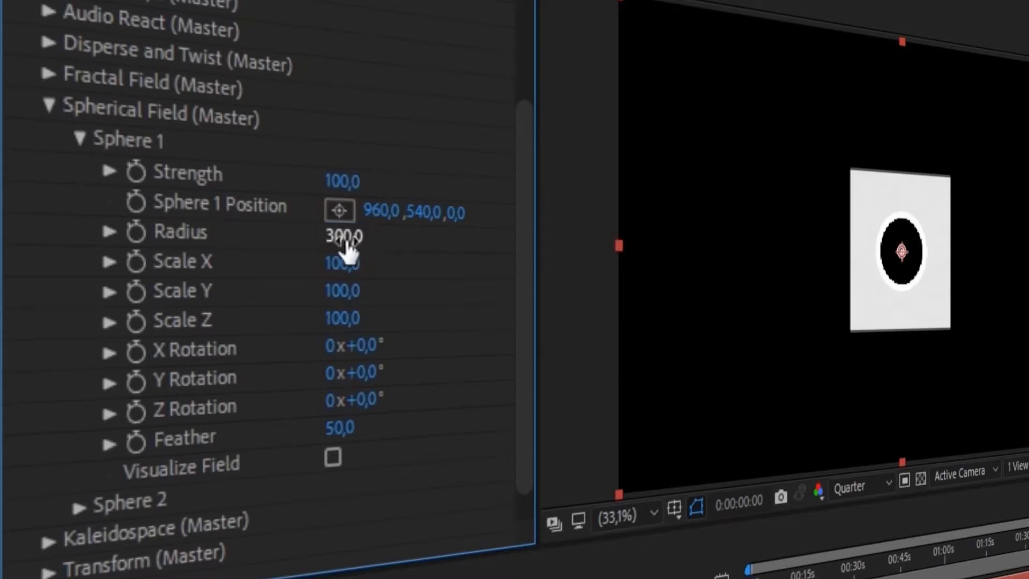
pyautogui.click(346, 428)
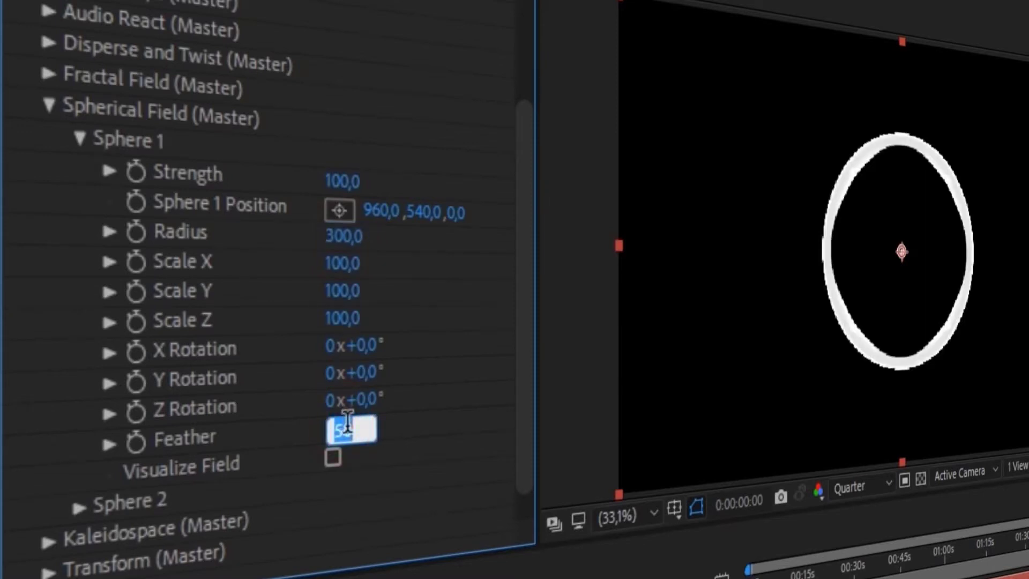
pyautogui.write('3')
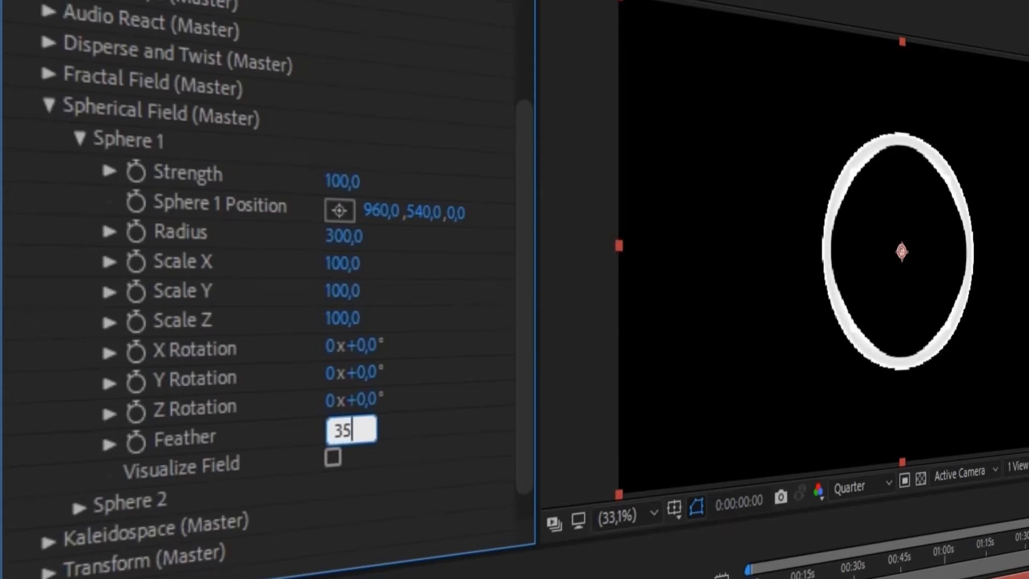
pyautogui.press('Return')
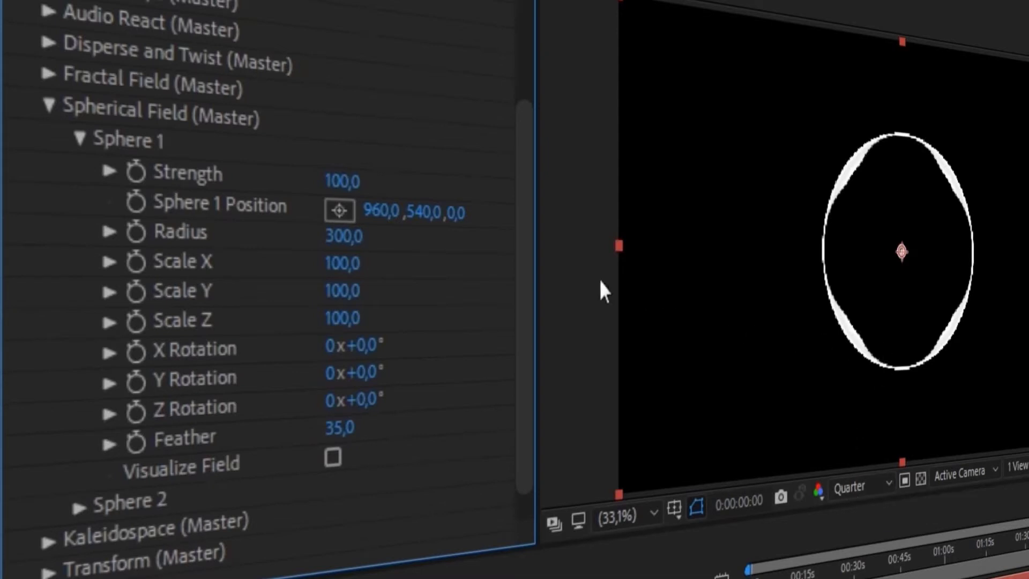
pyautogui.click(81, 138)
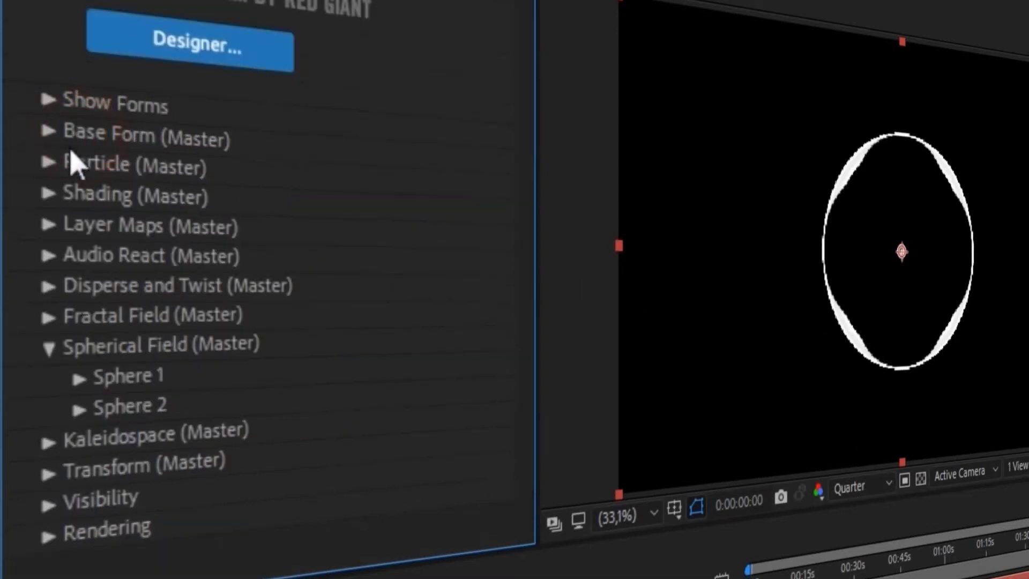
# In Form's Fractal Field, enter 4 in the top field and set Displace to 130
pyautogui.click(50, 350)
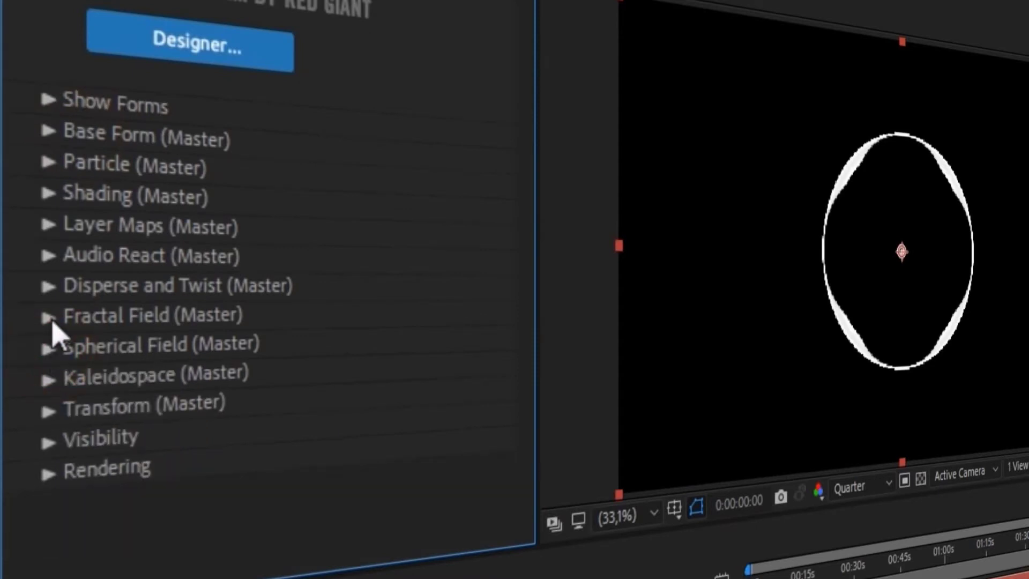
pyautogui.click(49, 317)
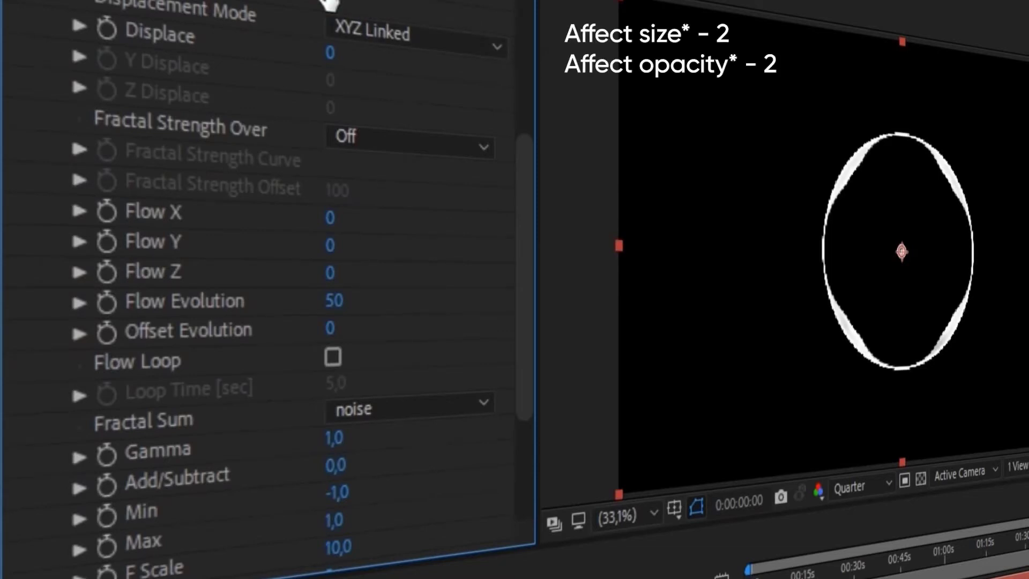
pyautogui.write('4')
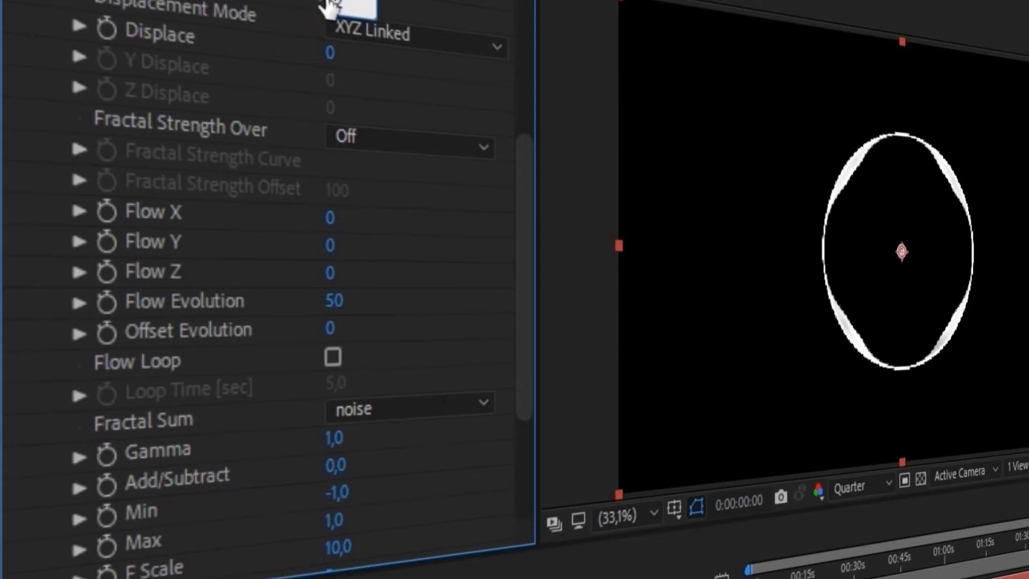
pyautogui.press('Return')
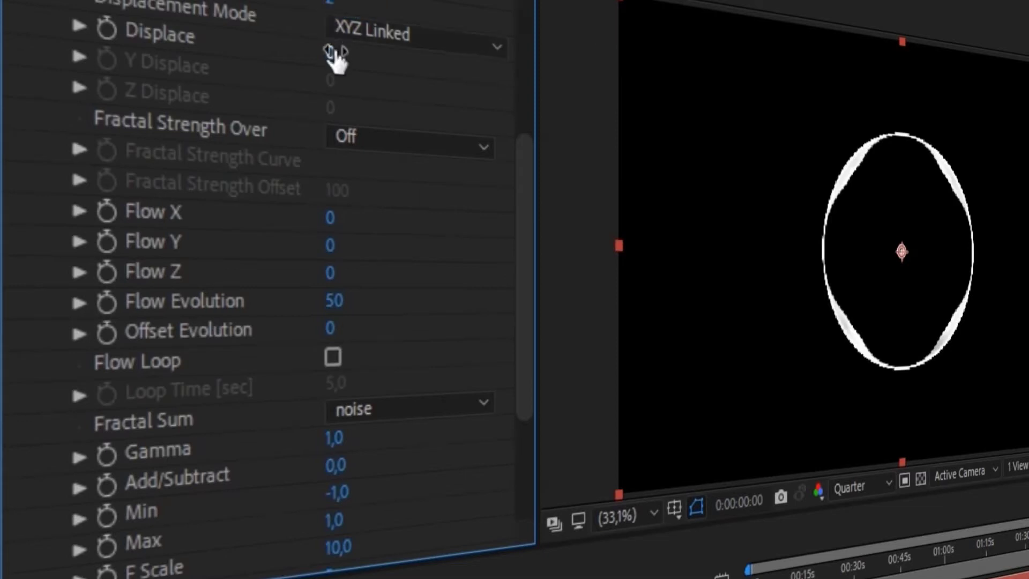
pyautogui.click(331, 52)
pyautogui.write('130')
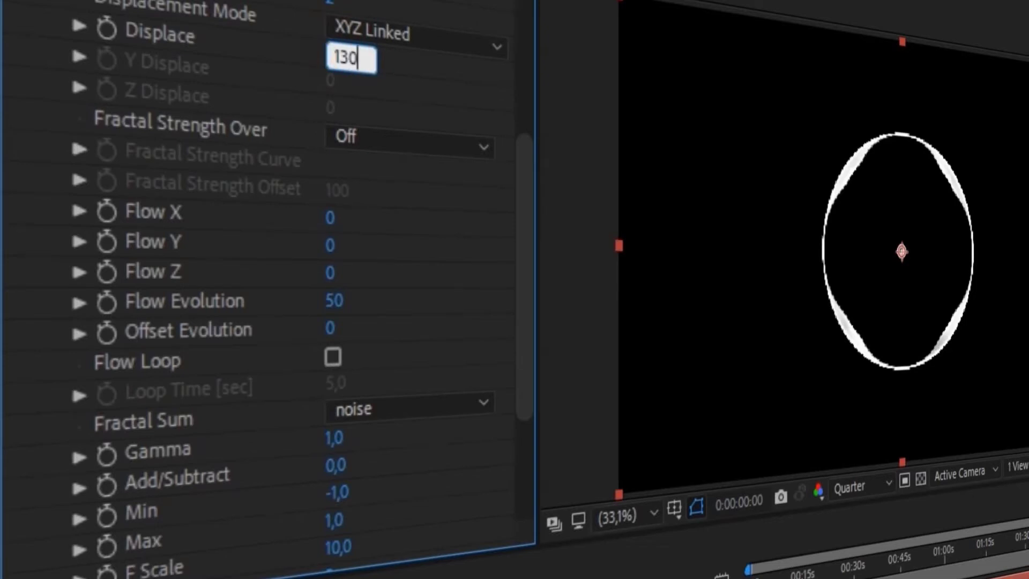
pyautogui.press('Return')
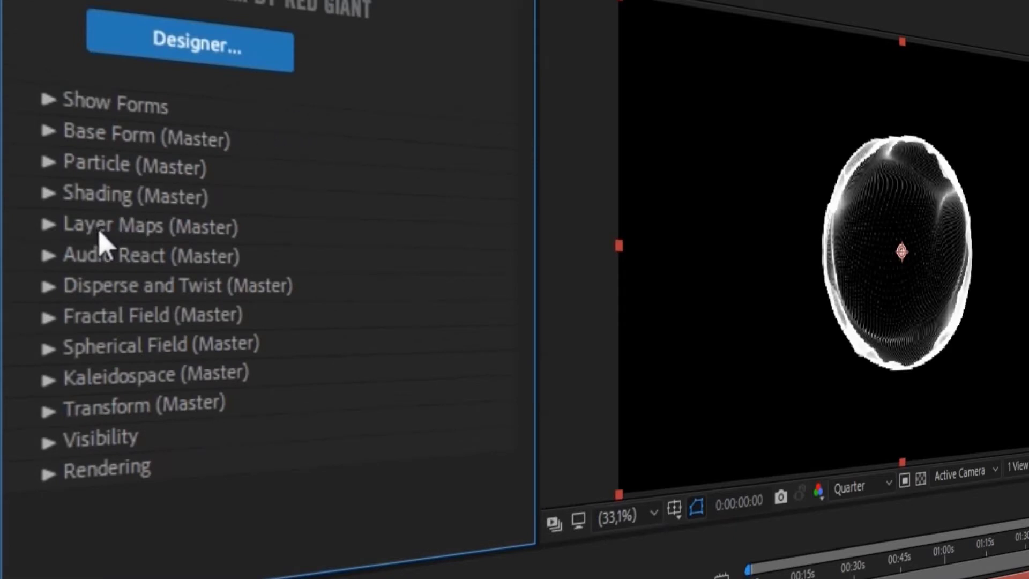
# Expand Form's Audio React and check which layers the Audio Layer dropdown offers
pyautogui.click(43, 258)
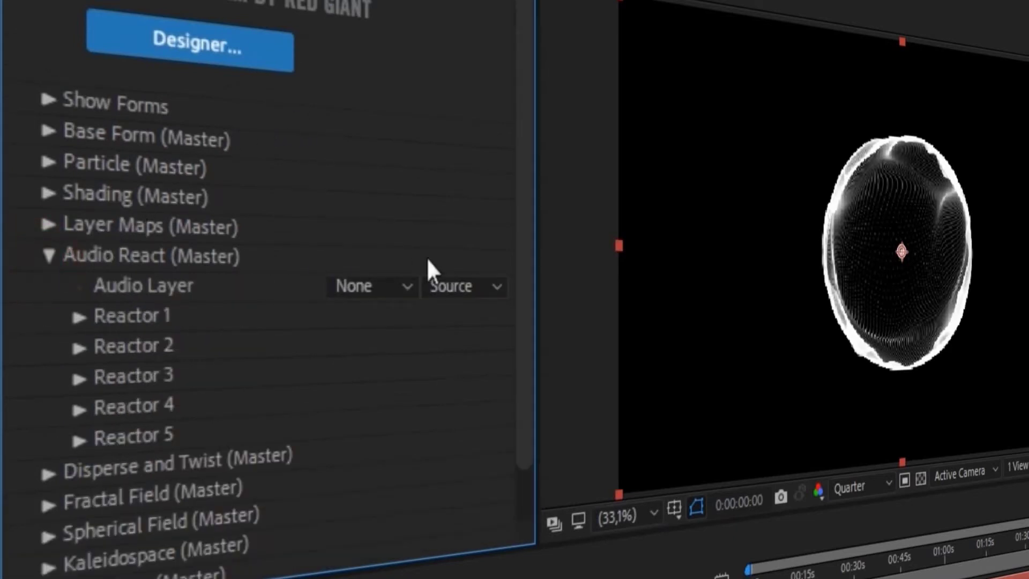
pyautogui.moveTo(521, 239); pyautogui.dragTo(514, 293)
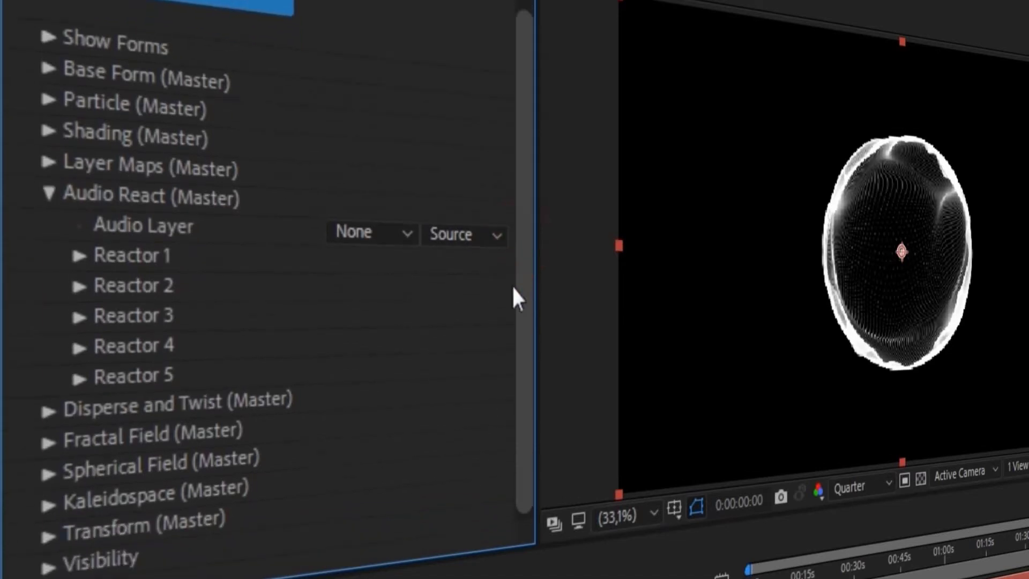
pyautogui.click(407, 240)
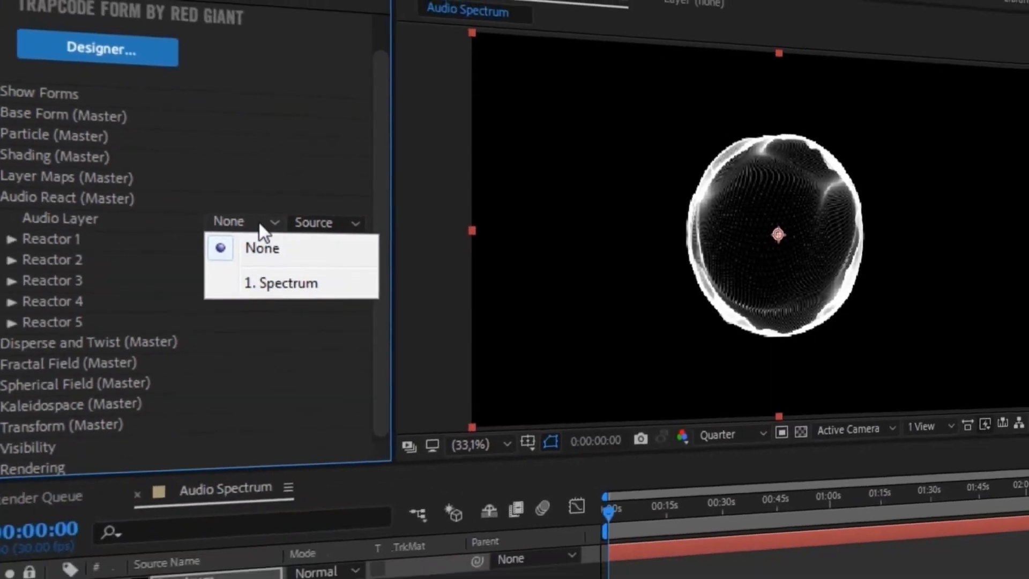
pyautogui.click(390, 233)
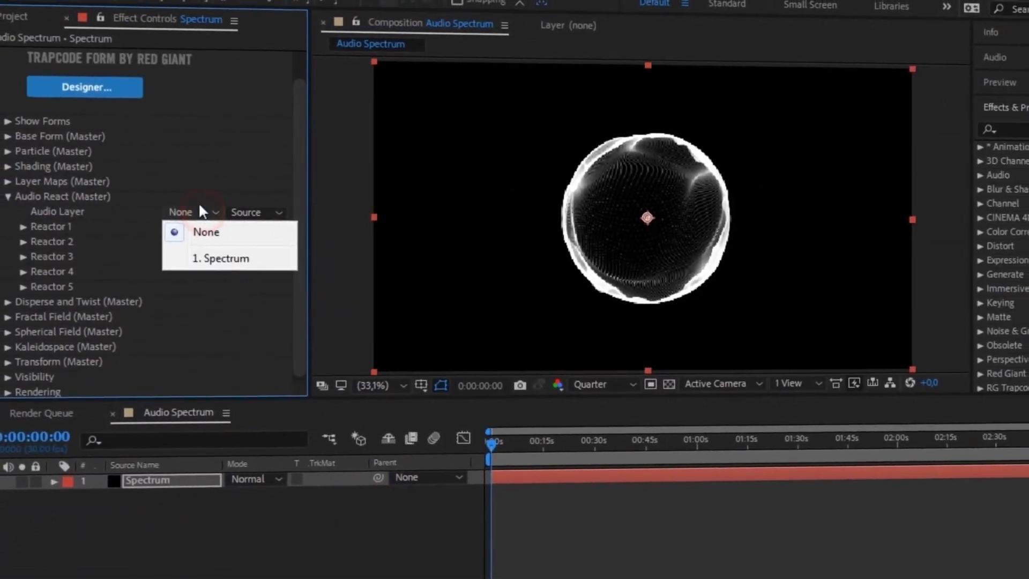
# Drag the music MP3 from the Project panel into the timeline below Spectrum
pyautogui.click(23, 32)
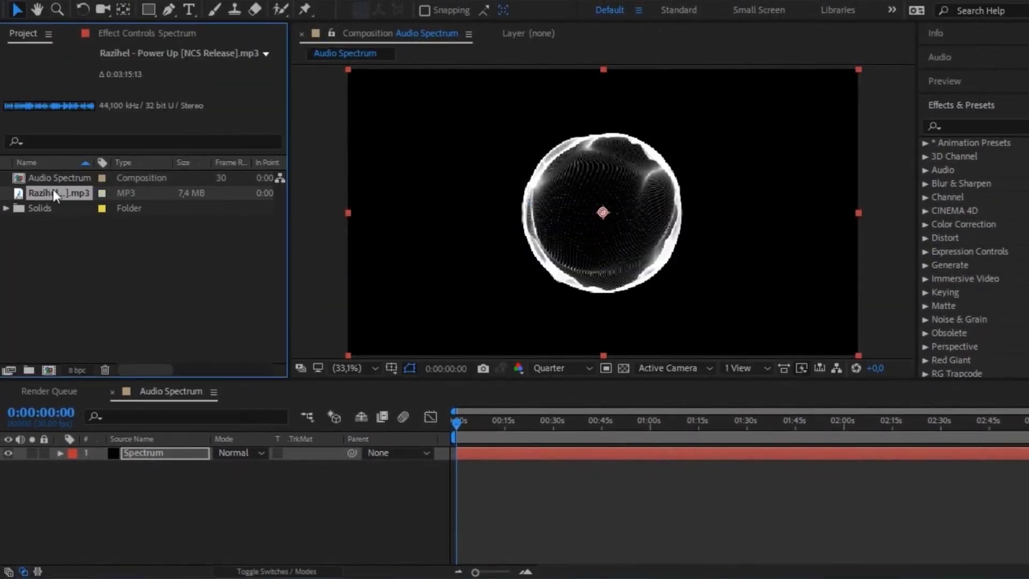
pyautogui.moveTo(56, 192); pyautogui.dragTo(136, 462)
pyautogui.click(144, 452)
# Pre-compose the Spectrum layer into a composition named Spectrum
pyautogui.rightClick(144, 452)
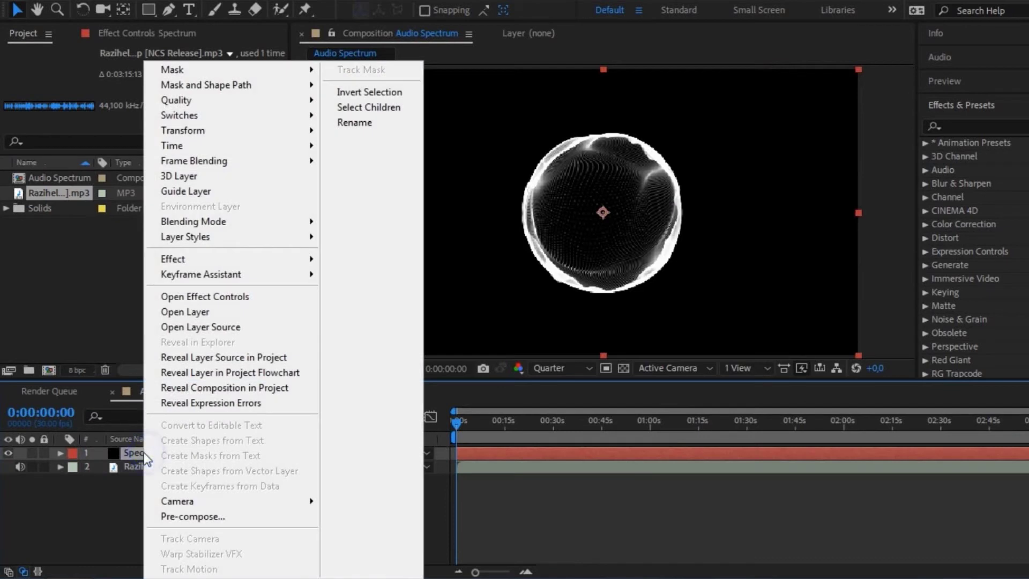
pyautogui.click(191, 516)
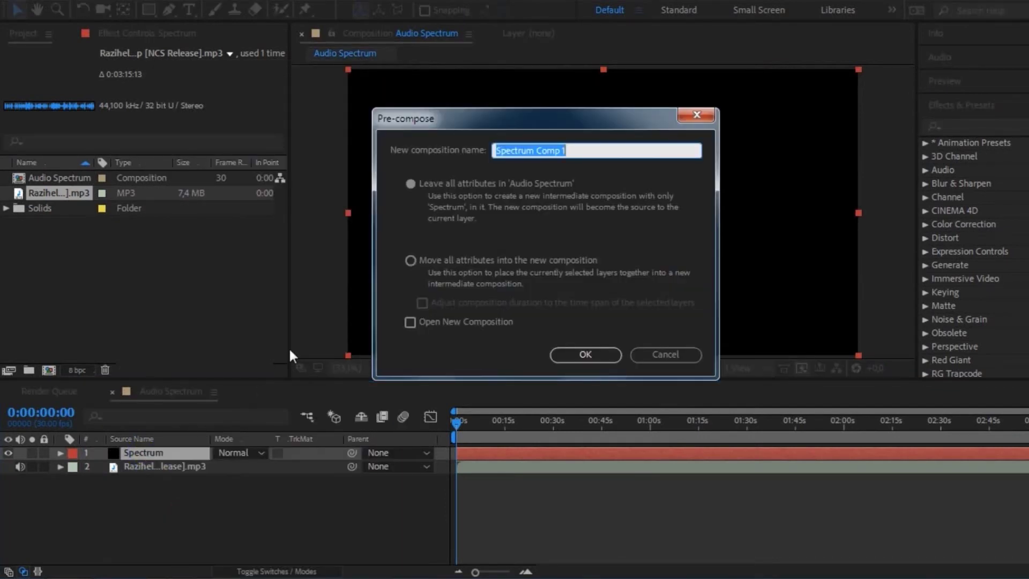
pyautogui.write('S')
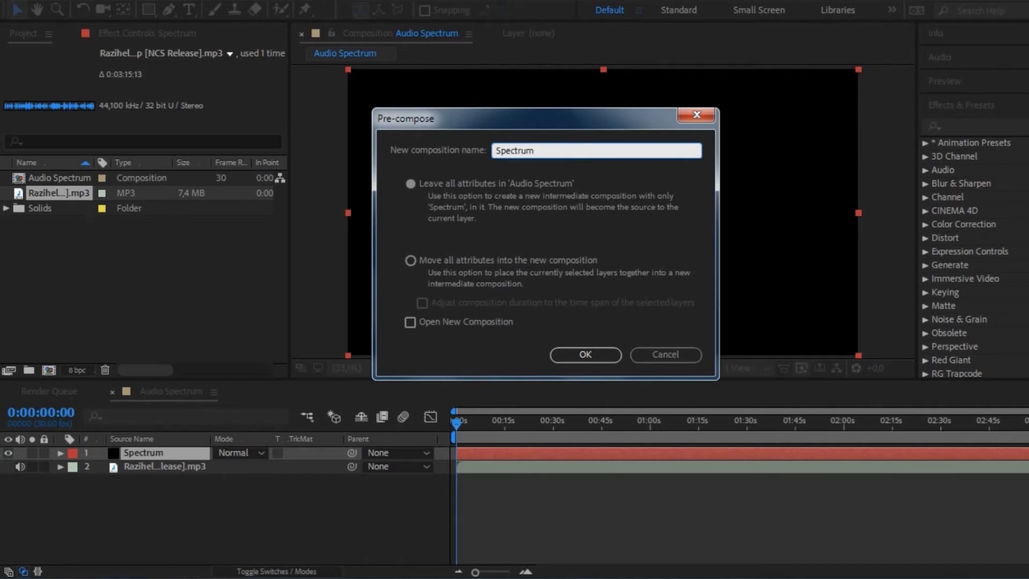
pyautogui.press('Return')
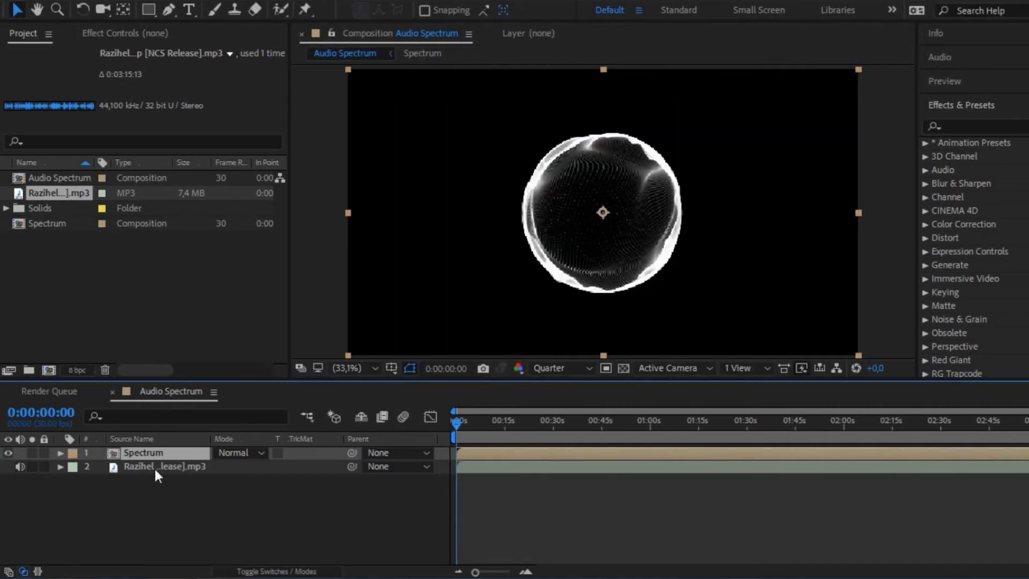
# Pre-compose the MP3 layer into a composition named Music
pyautogui.rightClick(155, 469)
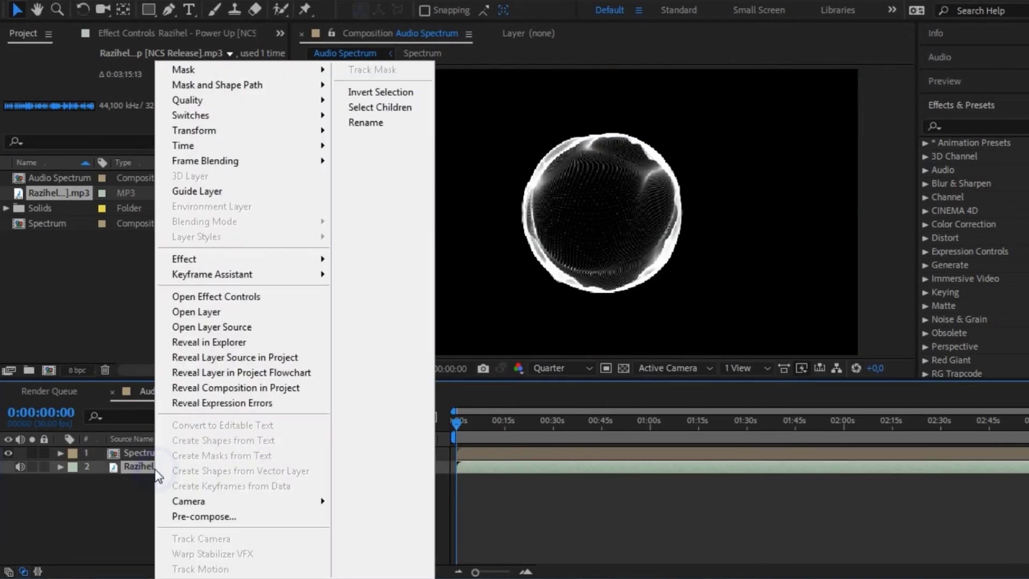
pyautogui.click(231, 517)
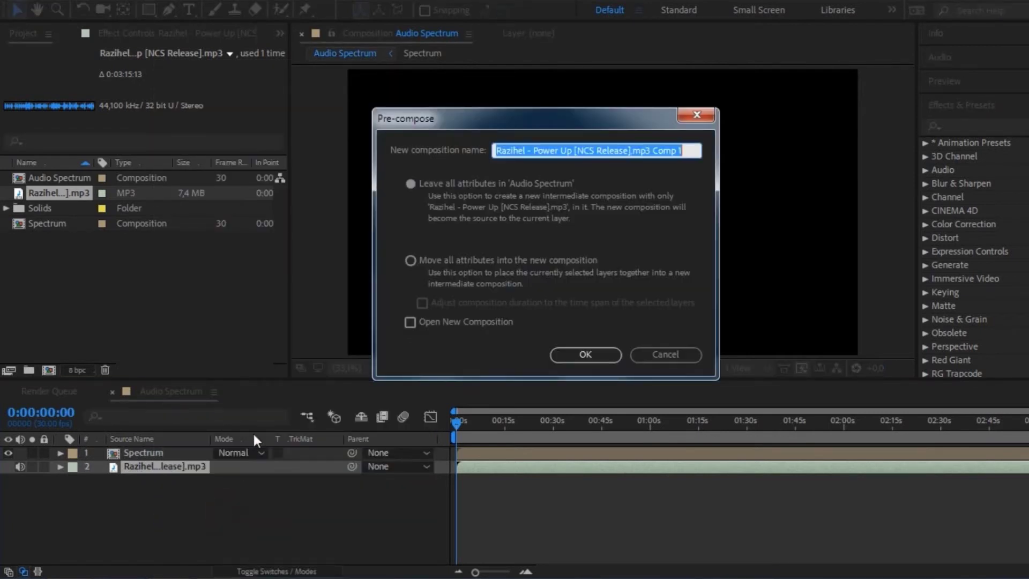
pyautogui.write('Music')
pyautogui.press('Return')
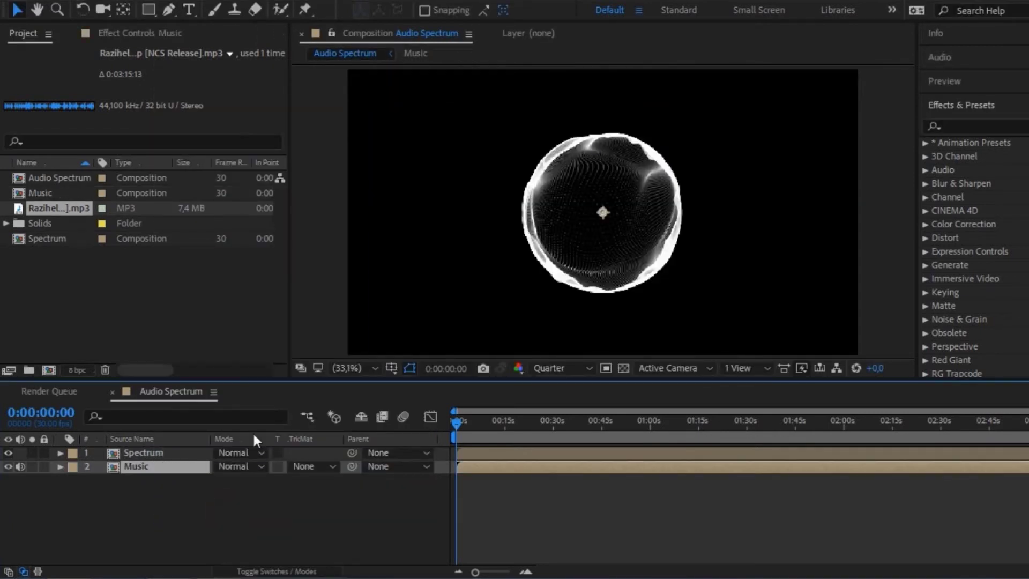
# Set Form's Audio React Audio Layer on the Spectrum layer to 2. Music
pyautogui.click(149, 455)
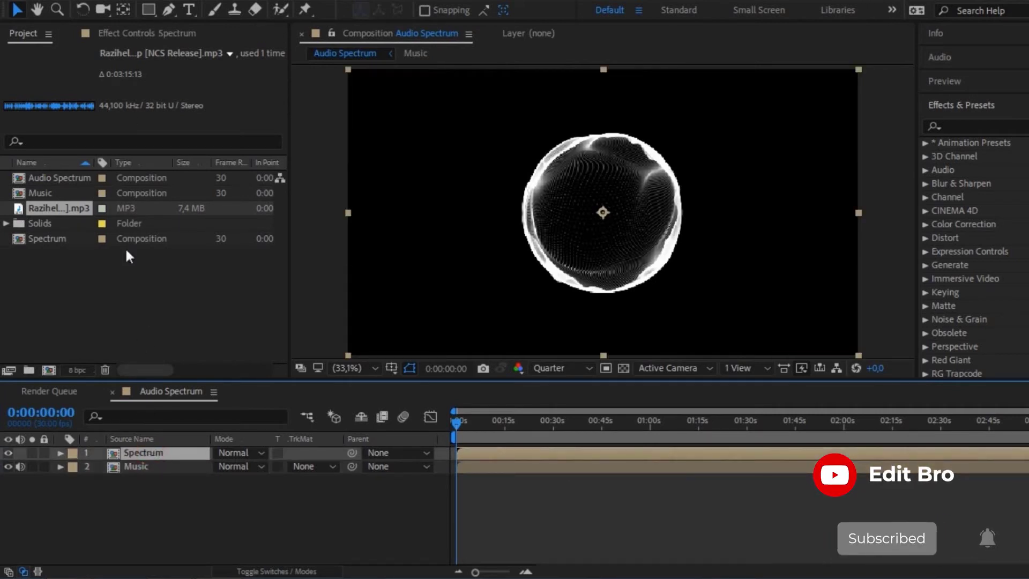
pyautogui.click(130, 31)
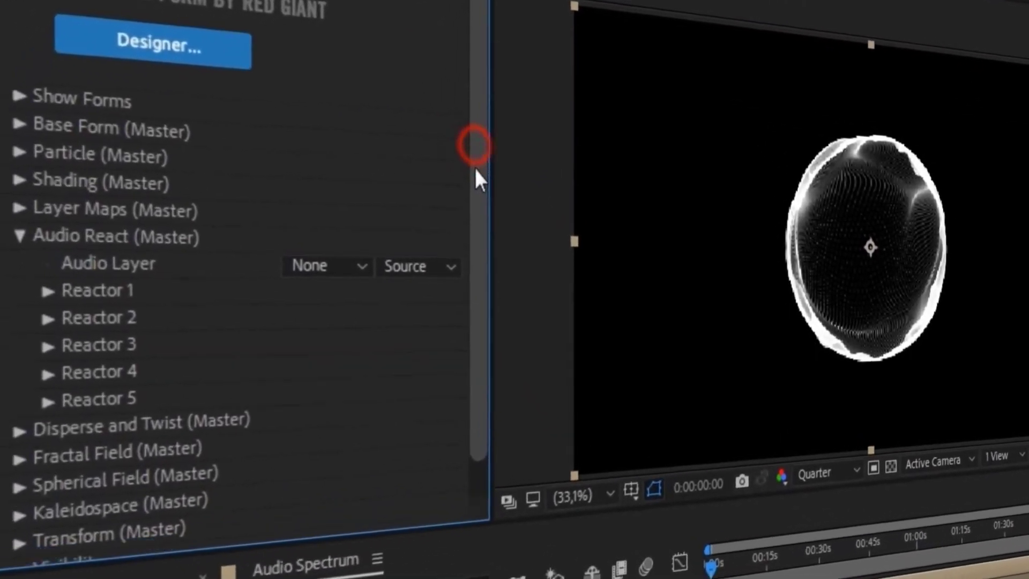
pyautogui.click(391, 225)
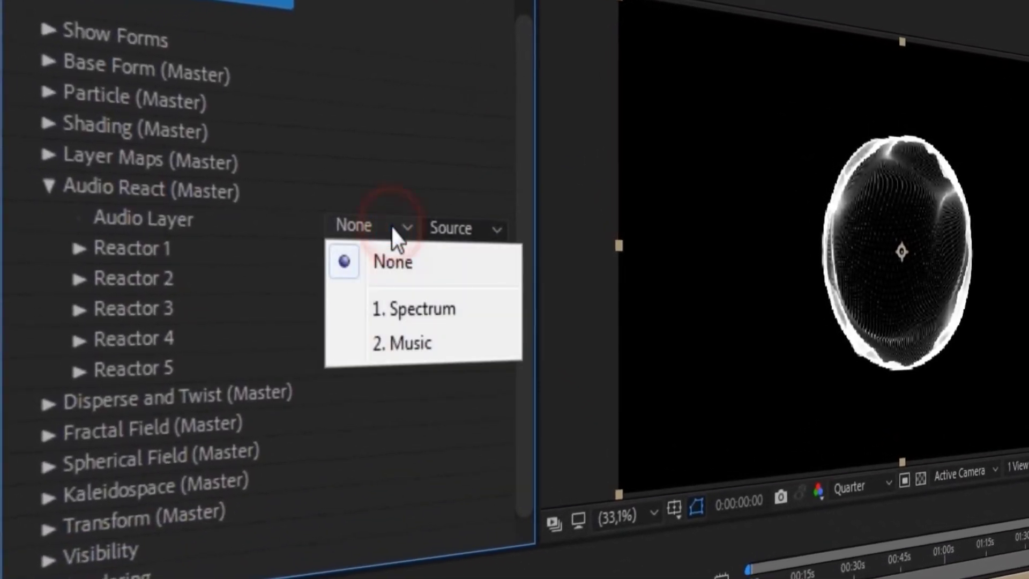
pyautogui.click(401, 343)
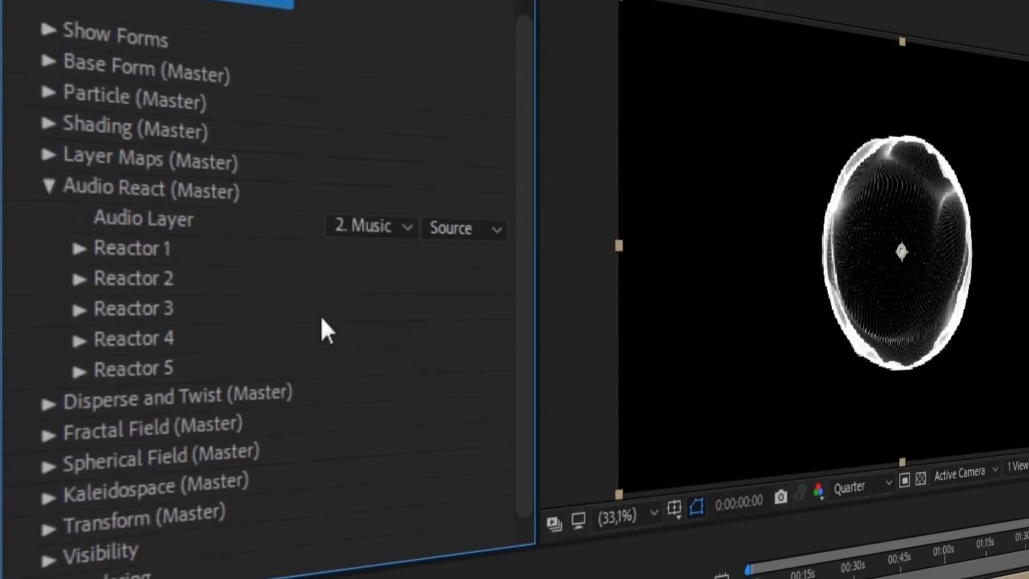
# Map Reactor 1 to Fractal with a Strength of 35
pyautogui.click(79, 249)
pyautogui.scroll(-2, 80, 257)
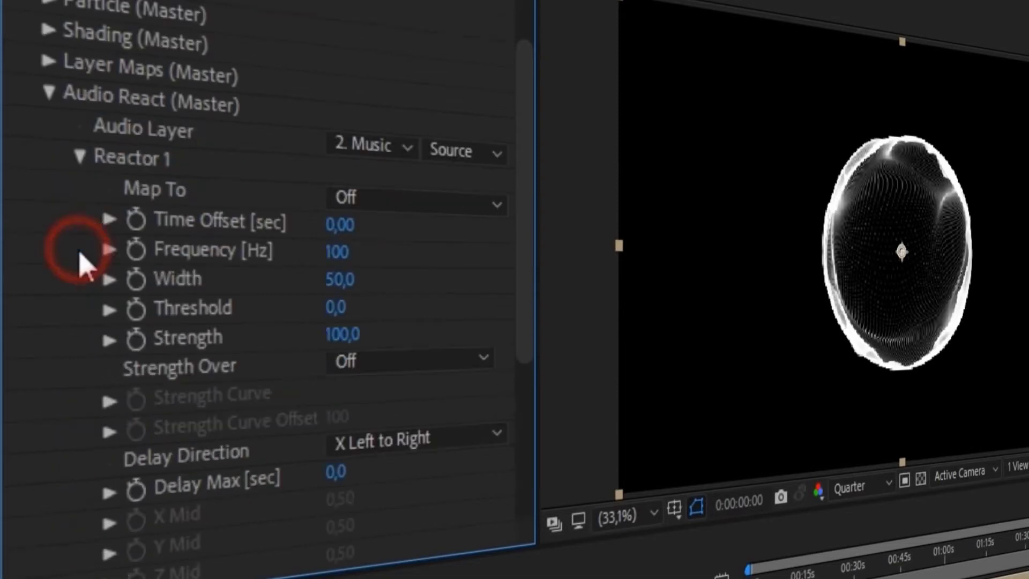
pyautogui.scroll(-2, 528, 252)
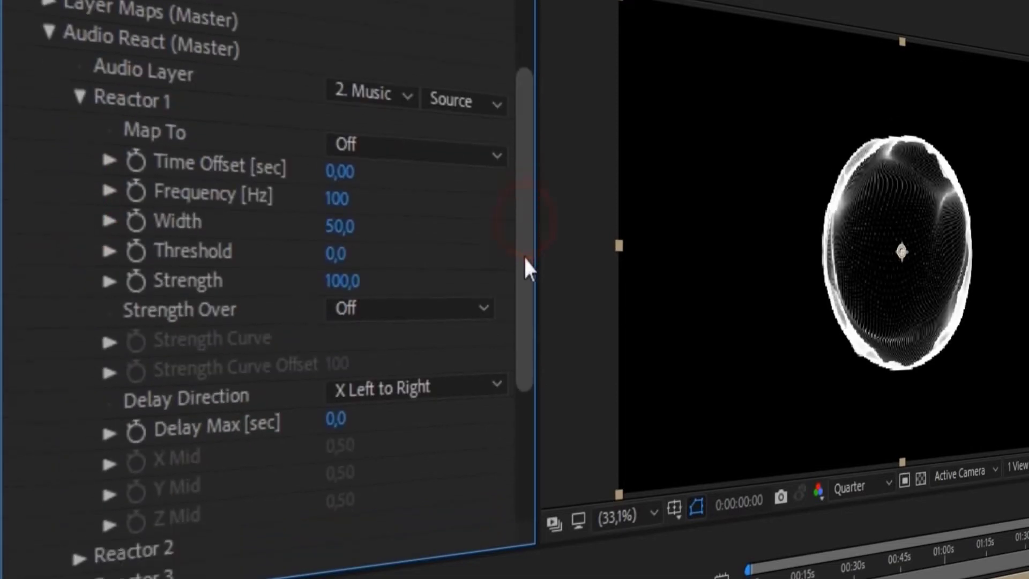
pyautogui.scroll(-3, 467, 132)
pyautogui.click(460, 98)
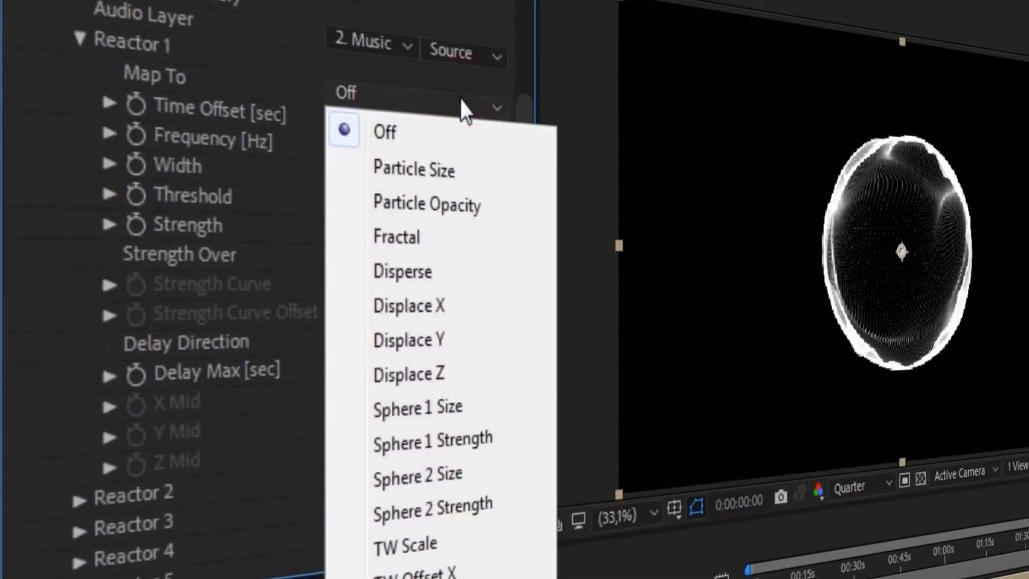
pyautogui.click(420, 239)
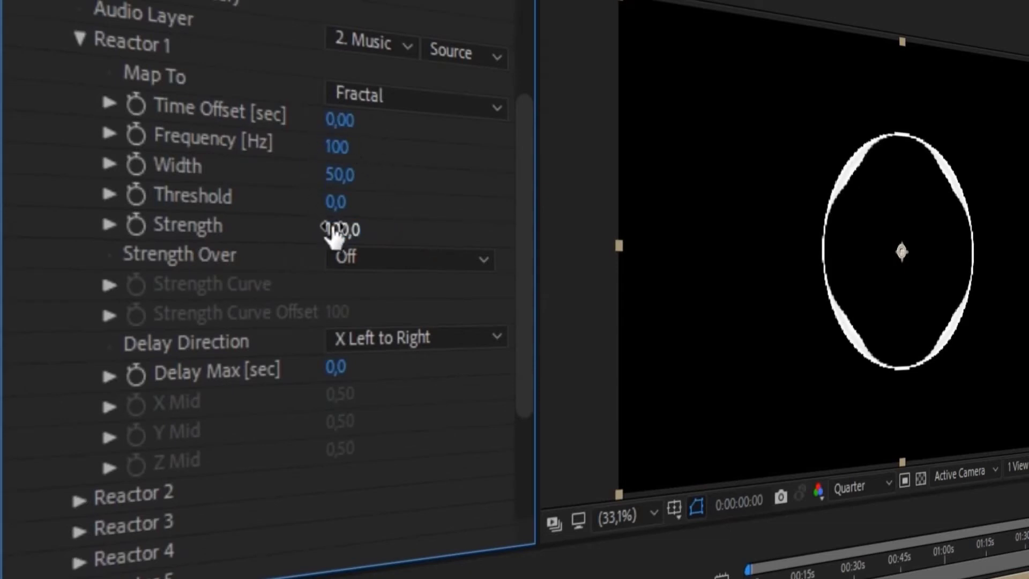
pyautogui.click(338, 229)
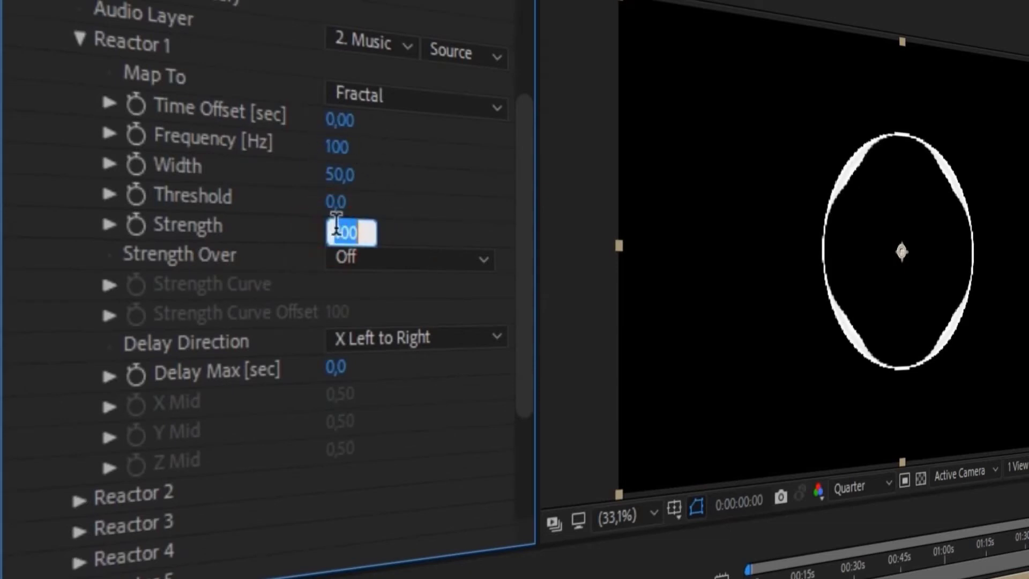
pyautogui.write('35')
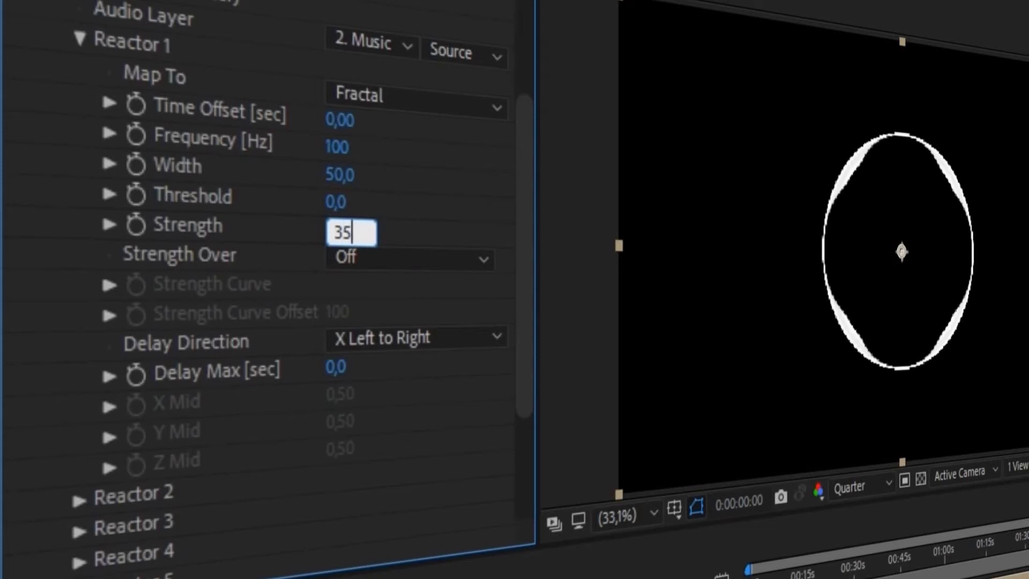
pyautogui.press('Return')
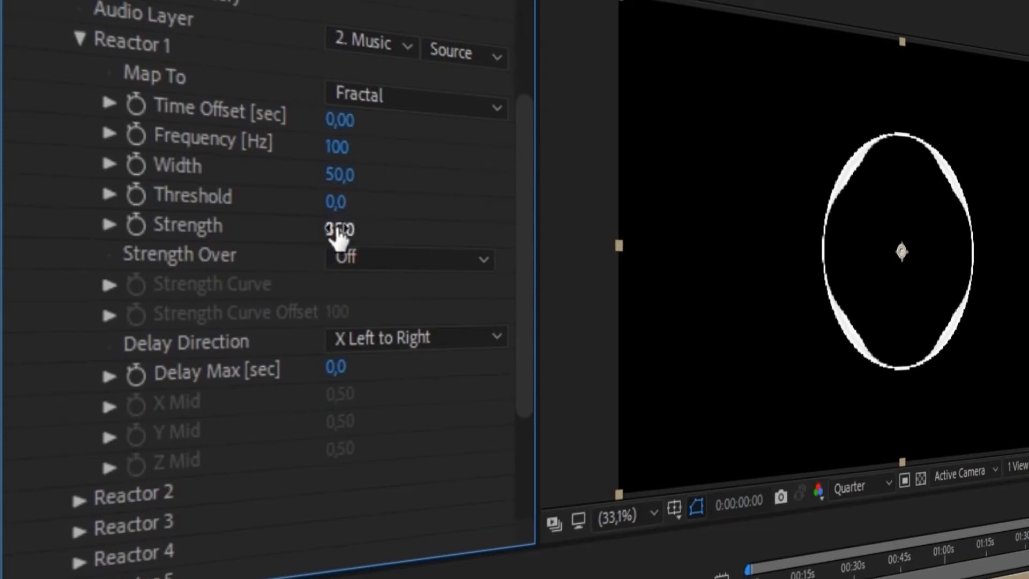
pyautogui.click(80, 40)
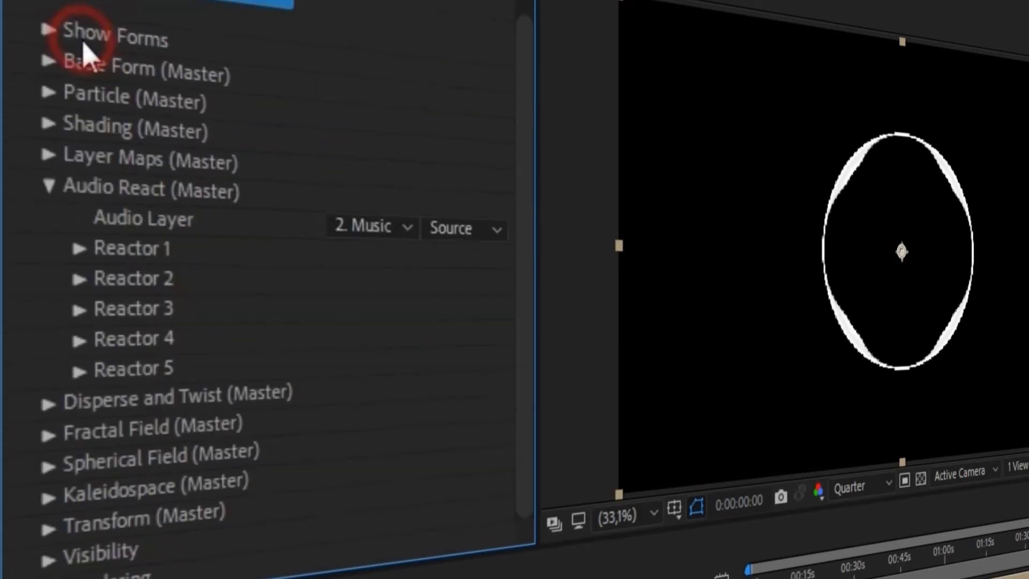
# Map Reactor 2 to Sphere 1 Size with a Strength of 58, then collapse Audio React
pyautogui.click(83, 287)
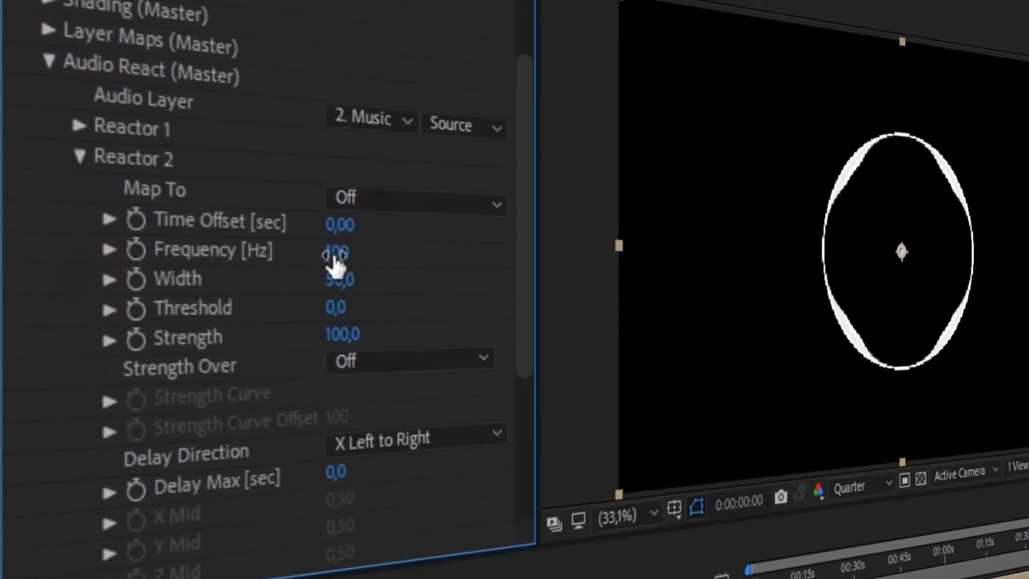
pyautogui.click(416, 202)
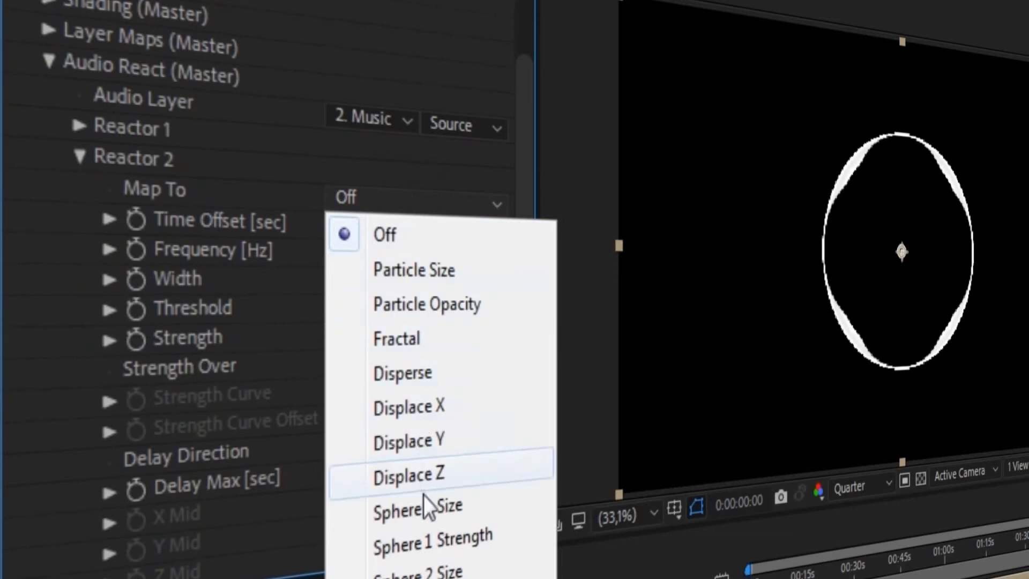
pyautogui.click(423, 512)
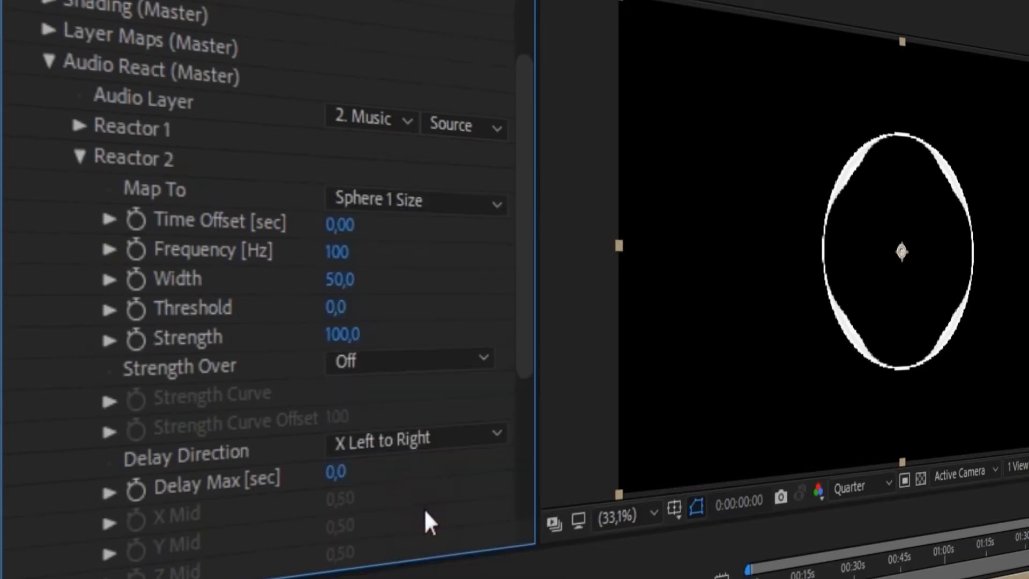
pyautogui.moveTo(528, 241); pyautogui.dragTo(529, 288)
pyautogui.click(330, 260)
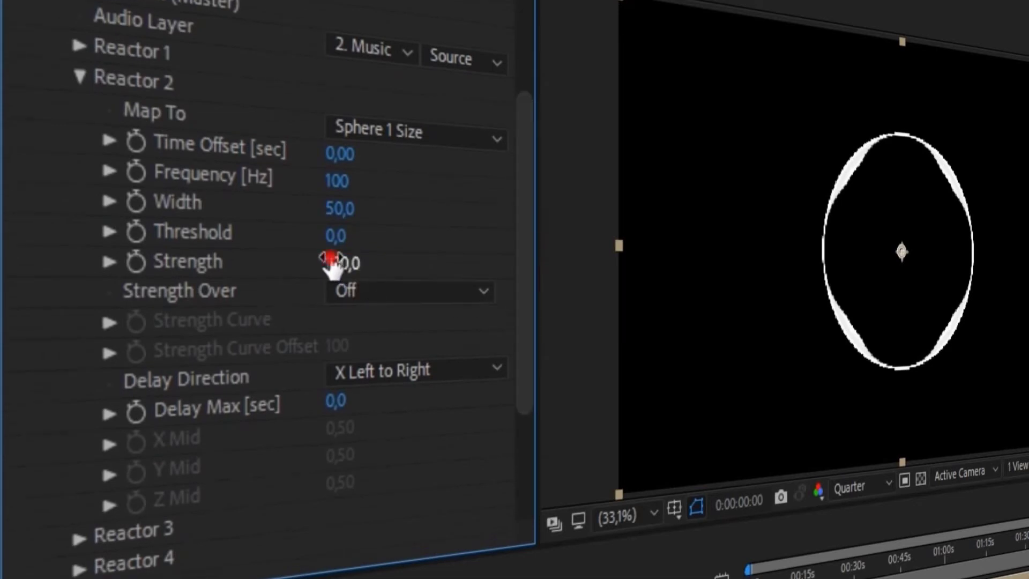
pyautogui.write('5')
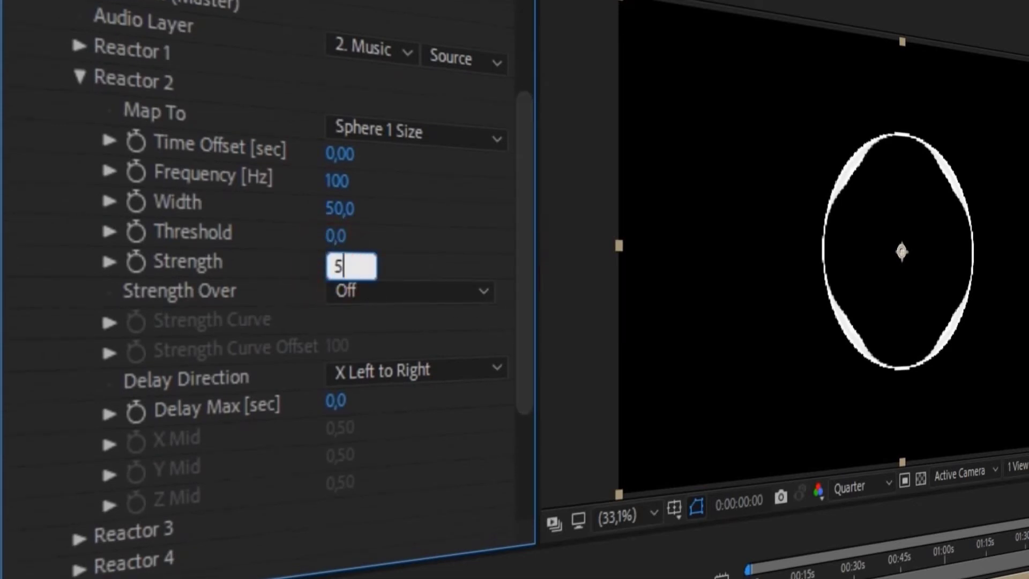
pyautogui.write('8')
pyautogui.press('Return')
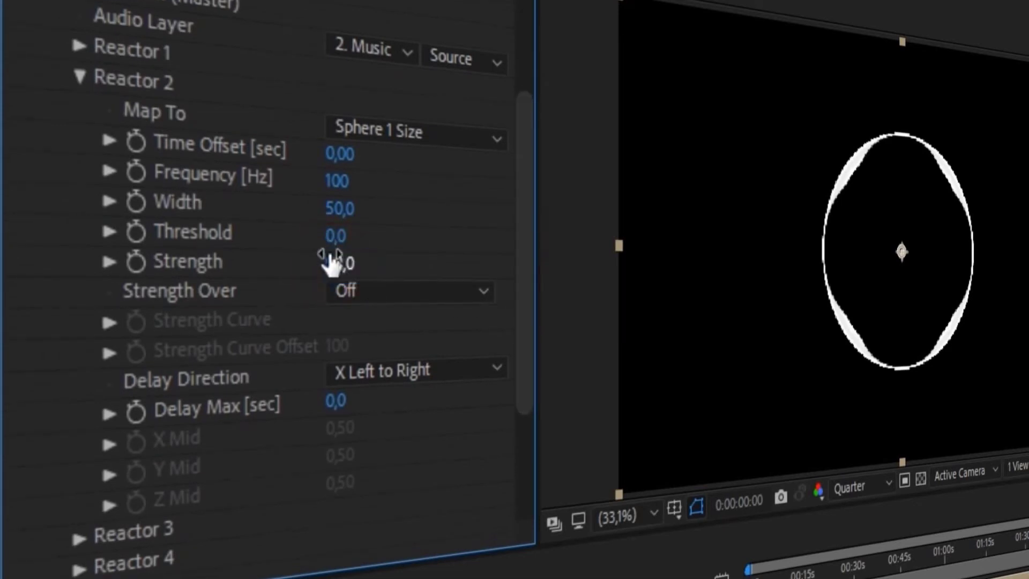
pyautogui.moveTo(533, 242); pyautogui.dragTo(485, 219)
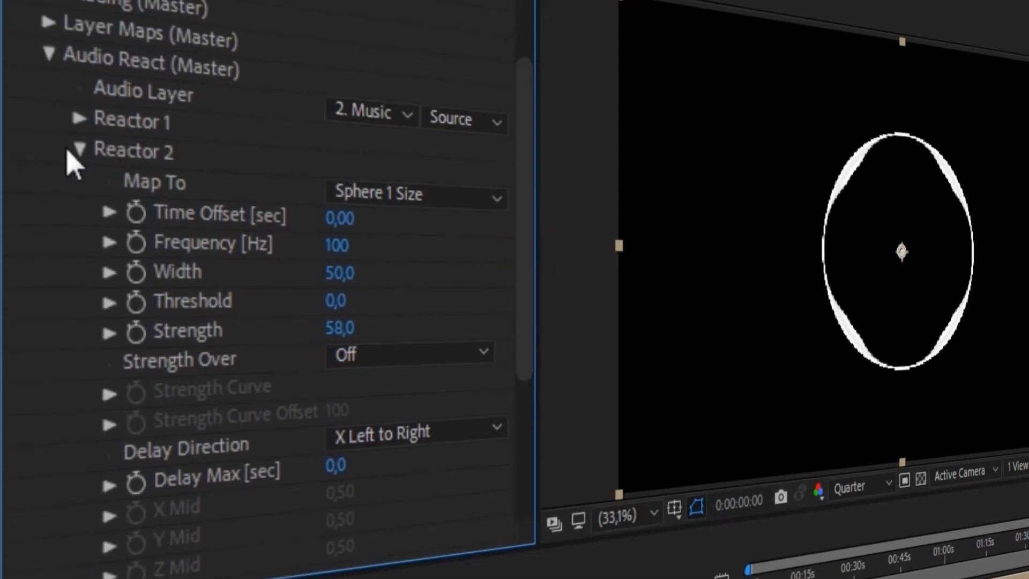
pyautogui.click(80, 150)
pyautogui.click(49, 188)
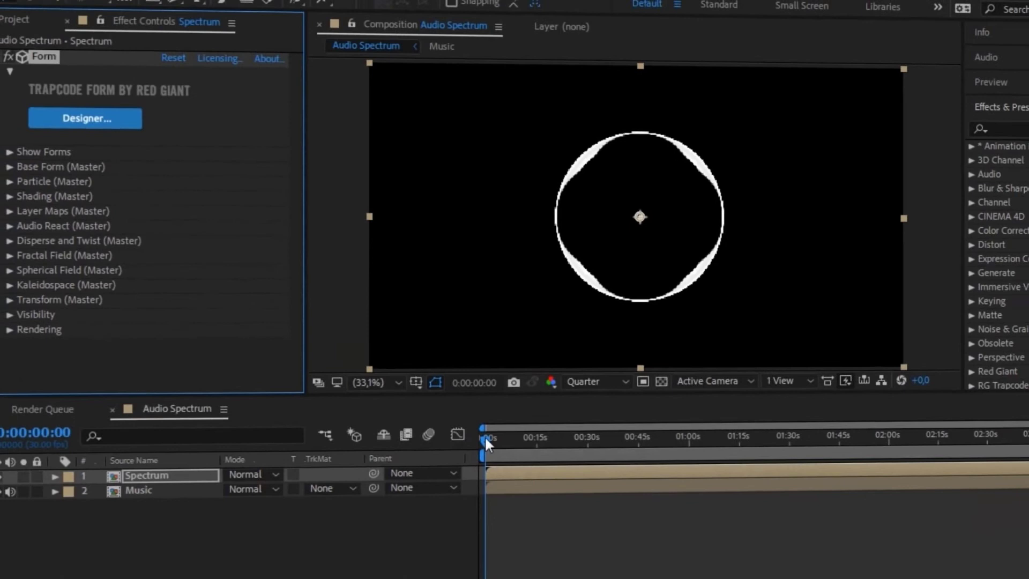
# Preview the audio-reactive particle ring, then return the playhead to frame 0
pyautogui.press('space')
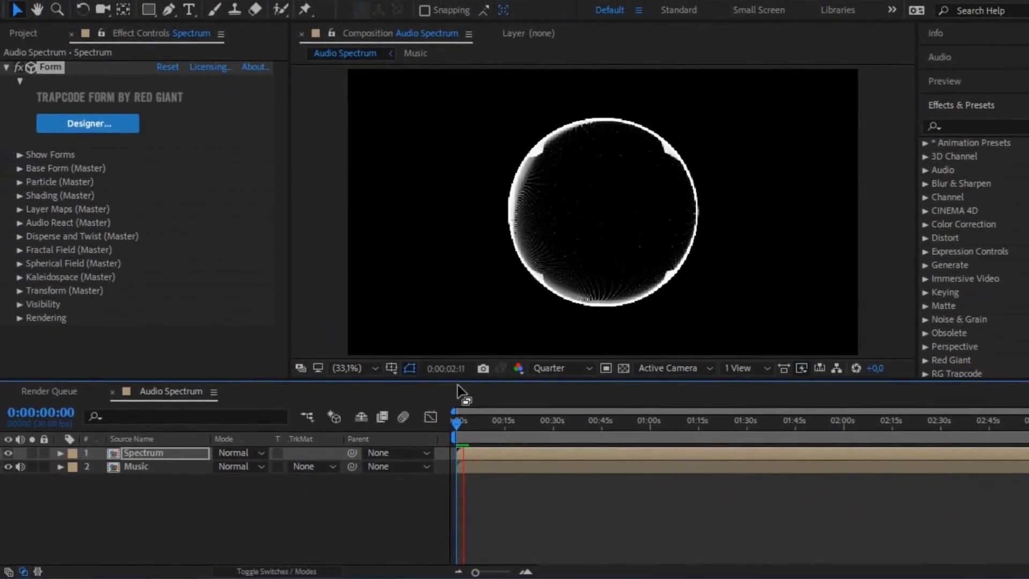
pyautogui.click(465, 422)
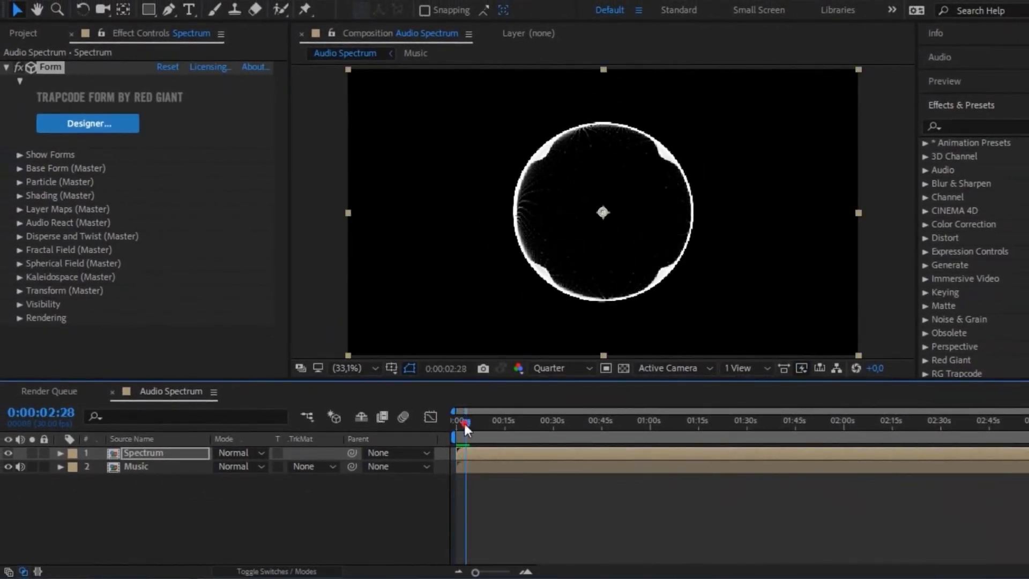
pyautogui.moveTo(465, 421); pyautogui.dragTo(452, 426)
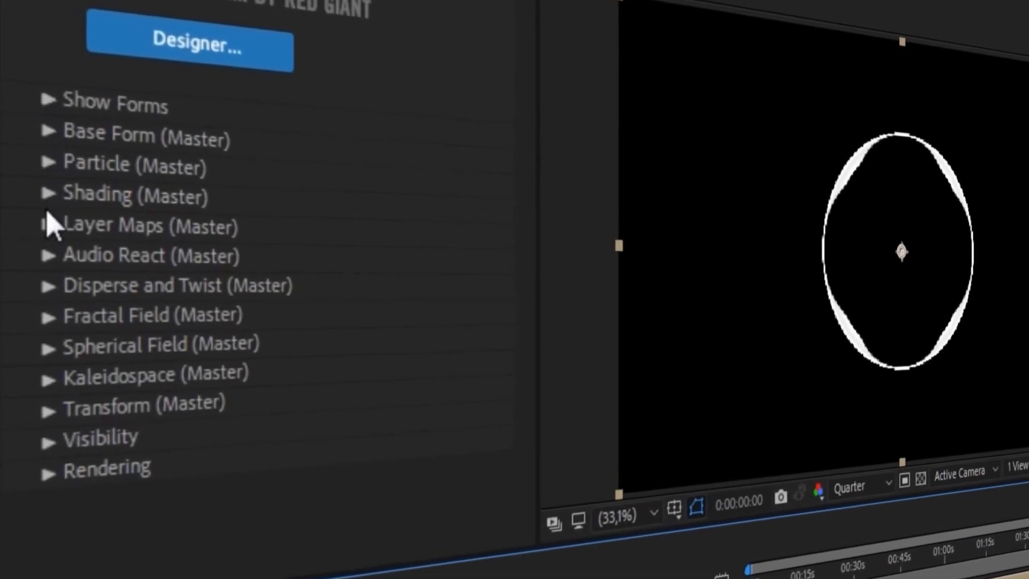
# Change the Particle (Master) Color swatch from white to vivid blue 1B5BFF
pyautogui.click(47, 163)
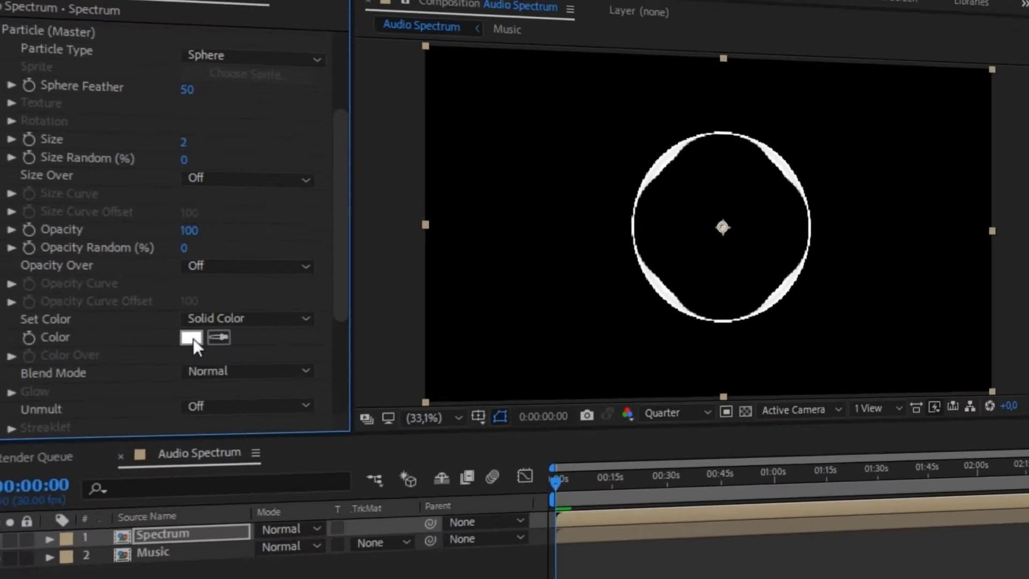
pyautogui.click(191, 338)
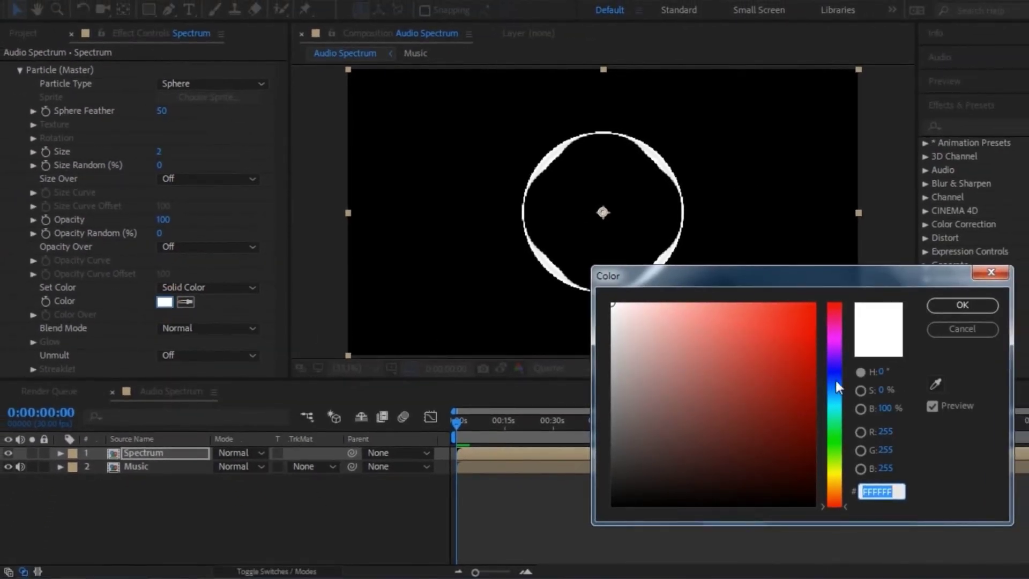
pyautogui.click(835, 381)
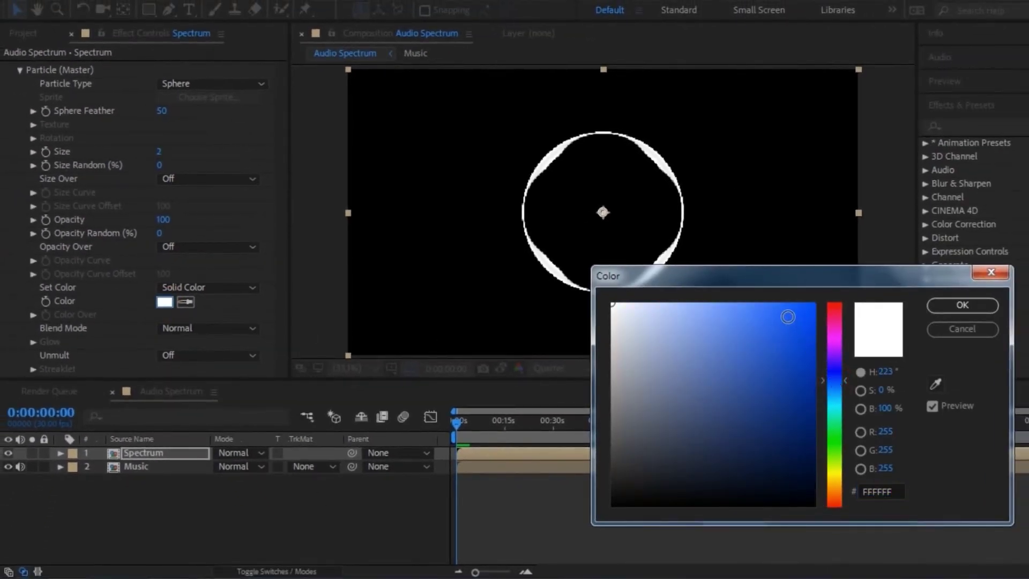
pyautogui.moveTo(784, 305); pyautogui.dragTo(794, 300)
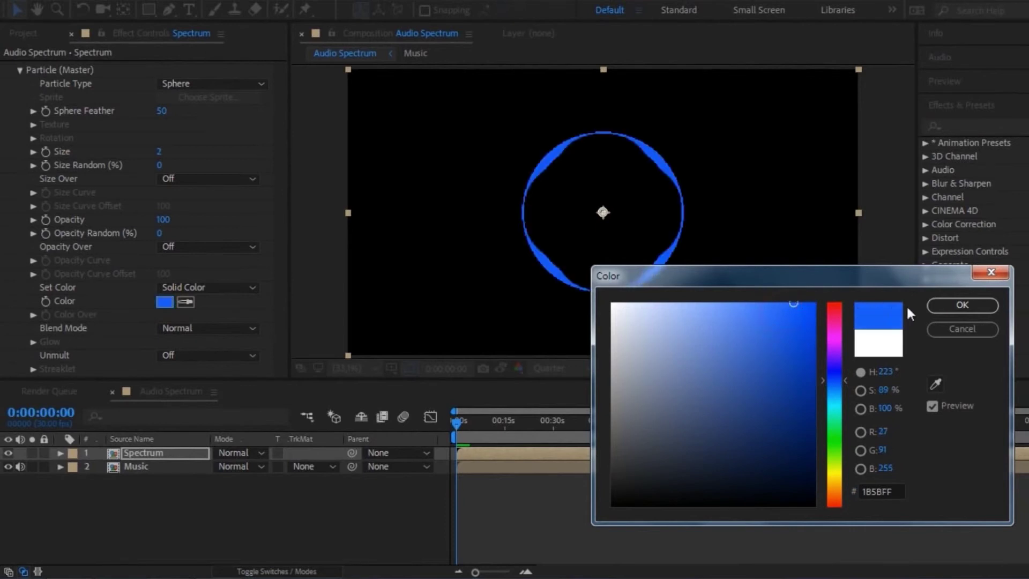
pyautogui.click(957, 306)
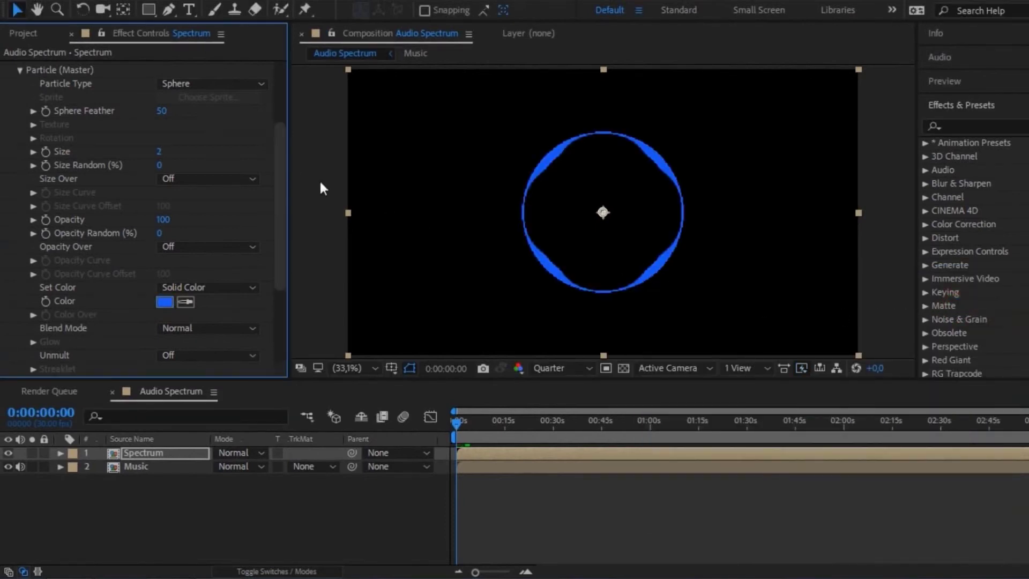
pyautogui.click(21, 70)
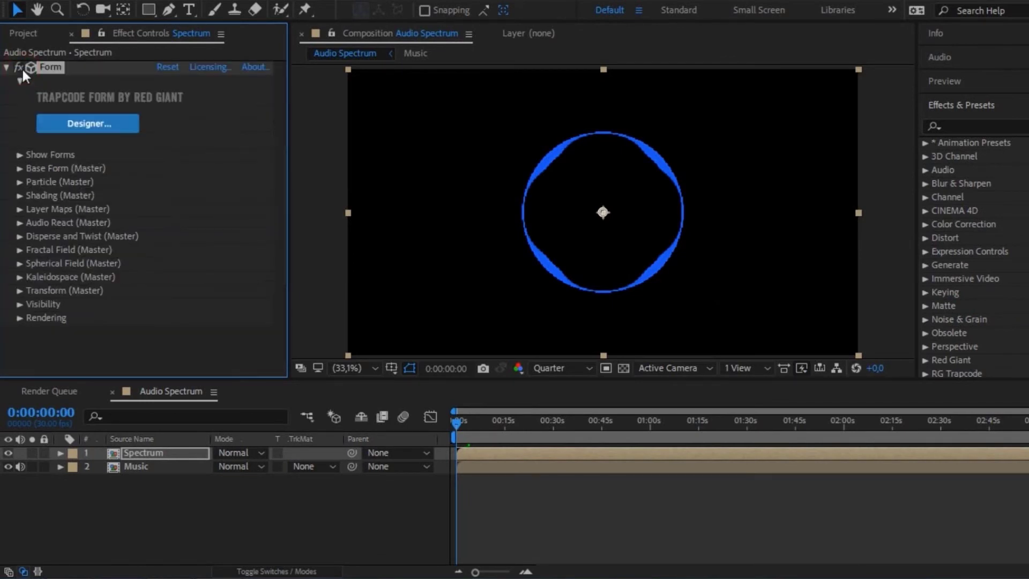
# Add Glow to the Spectrum layer with Threshold 77.3%, Radius 132 and Intensity 1.2
pyautogui.click(973, 129)
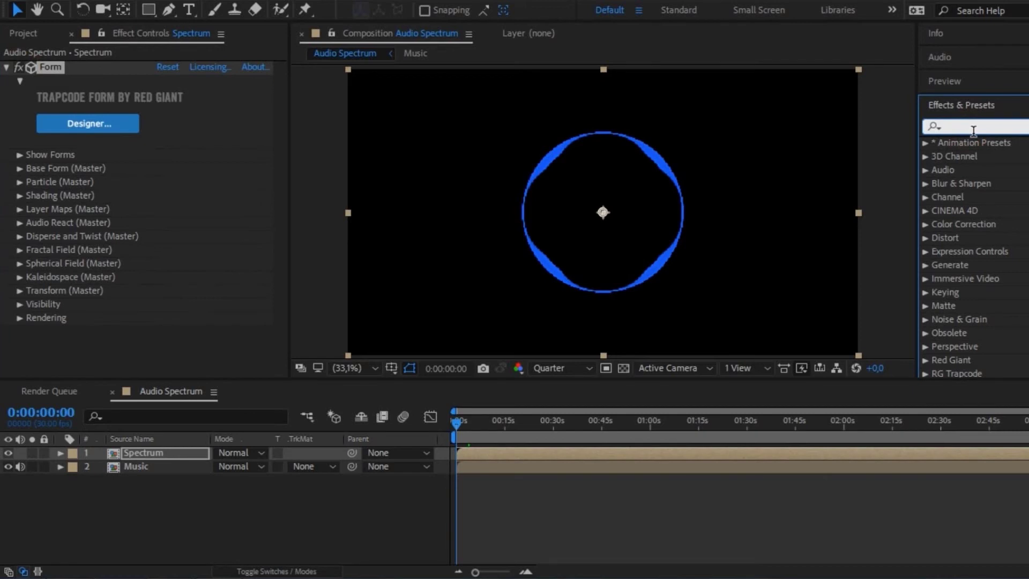
pyautogui.write('glow')
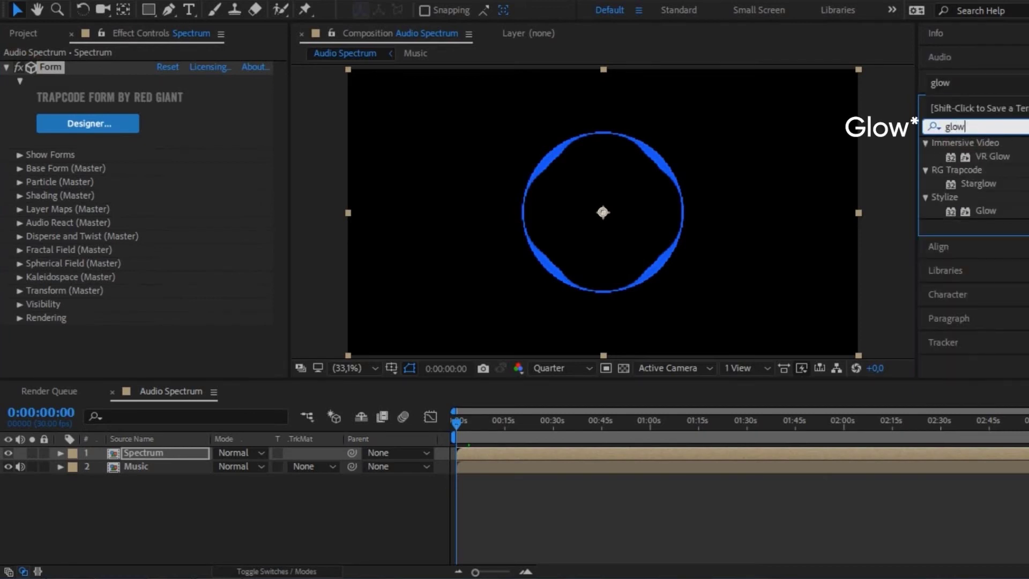
pyautogui.doubleClick(985, 211)
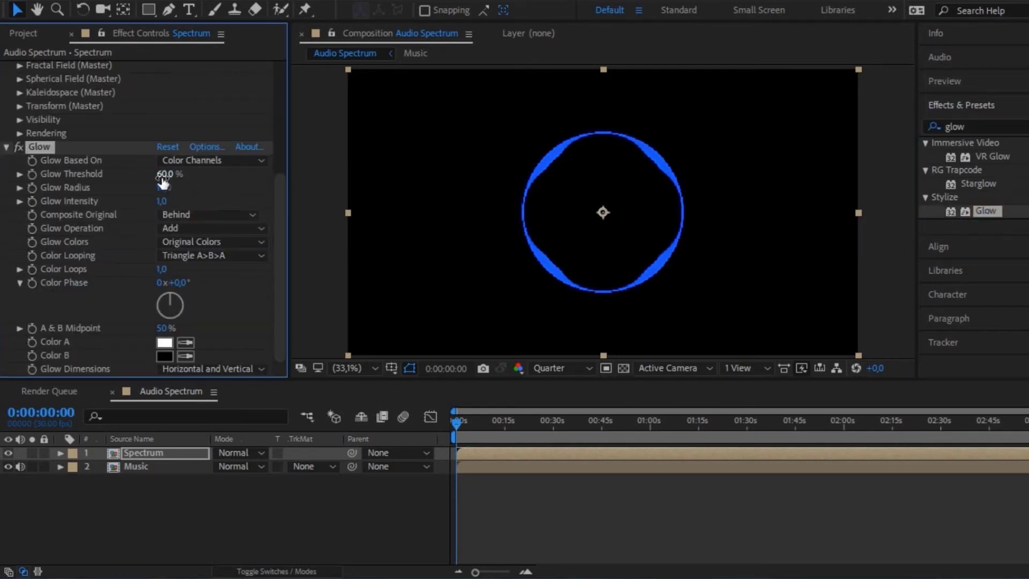
pyautogui.moveTo(162, 175); pyautogui.dragTo(206, 182)
pyautogui.moveTo(164, 189)
pyautogui.mouseDown()
pyautogui.moveTo(215, 190)
pyautogui.moveTo(156, 174)
pyautogui.moveTo(189, 192)
pyautogui.moveTo(173, 201)
pyautogui.moveTo(186, 202)
pyautogui.moveTo(151, 203)
pyautogui.mouseUp()
# Duplicate the Spectrum layer with Ctrl+D and select the copy
pyautogui.click(6, 146)
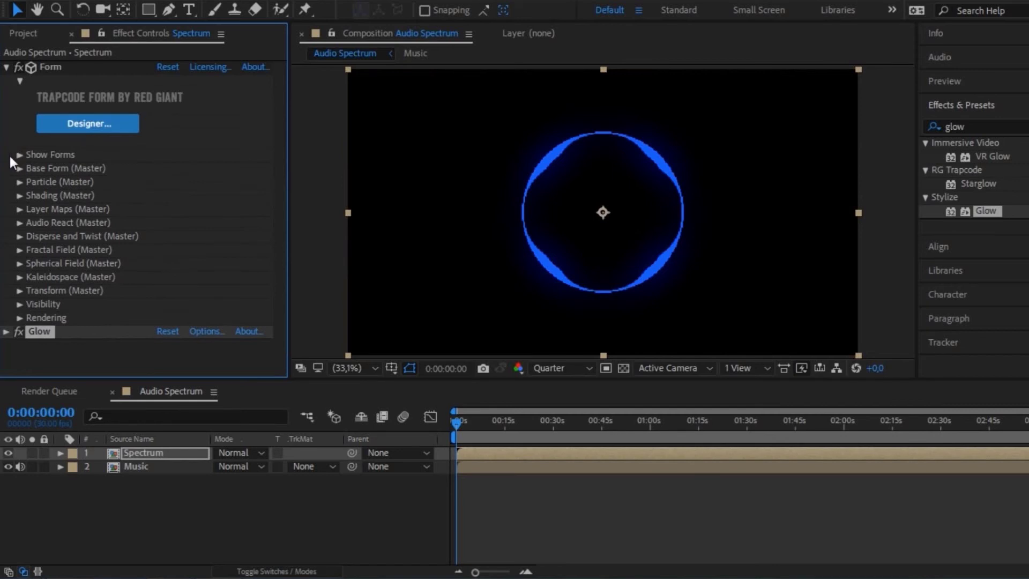
pyautogui.click(145, 453)
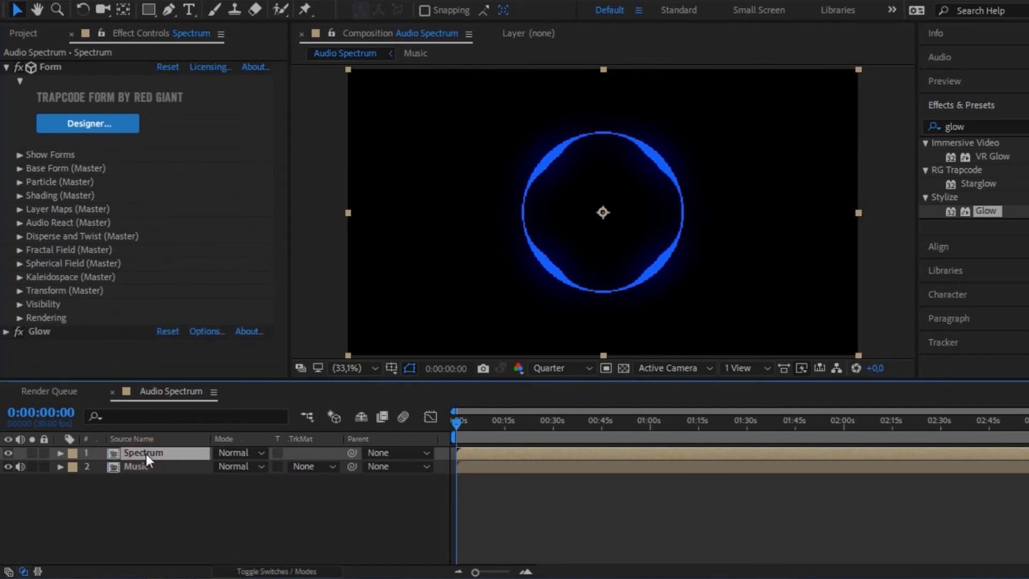
pyautogui.hotkey('ctrl', 'd')
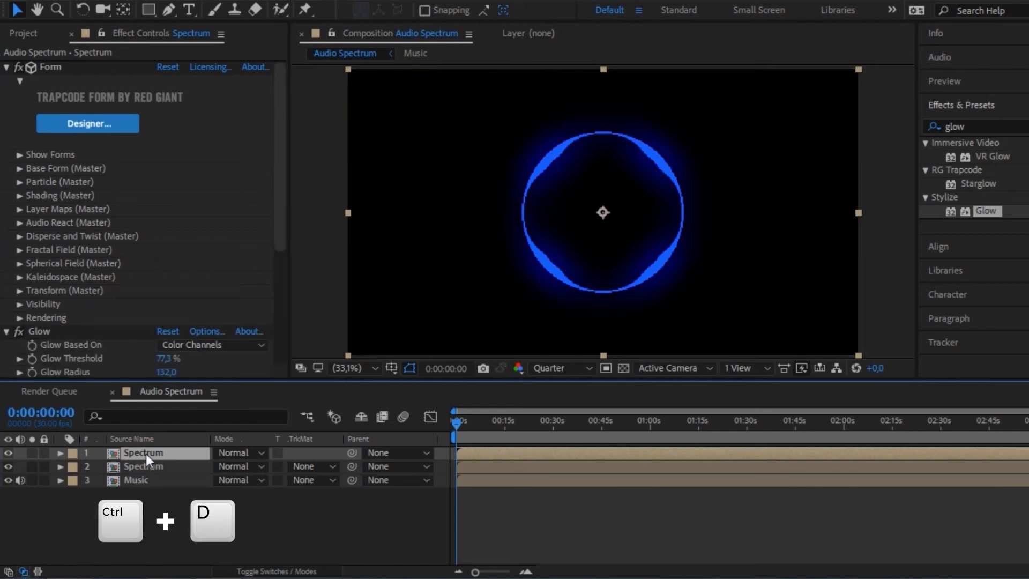
pyautogui.click(146, 468)
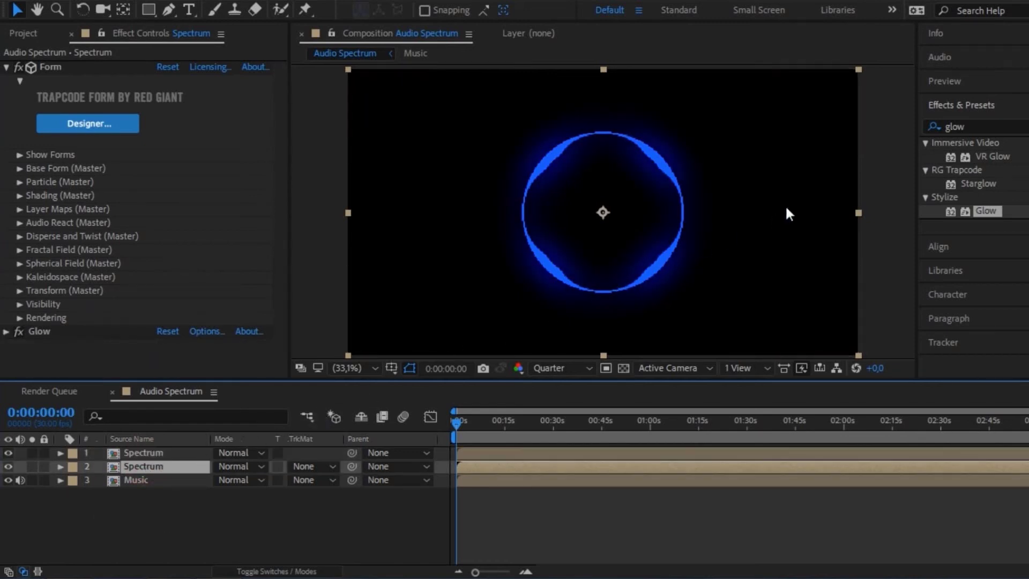
# Apply the CC Light Burst 2.5 effect to the duplicated Spectrum layer
pyautogui.doubleClick(984, 124)
pyautogui.write('CC Light Burst 2.5')
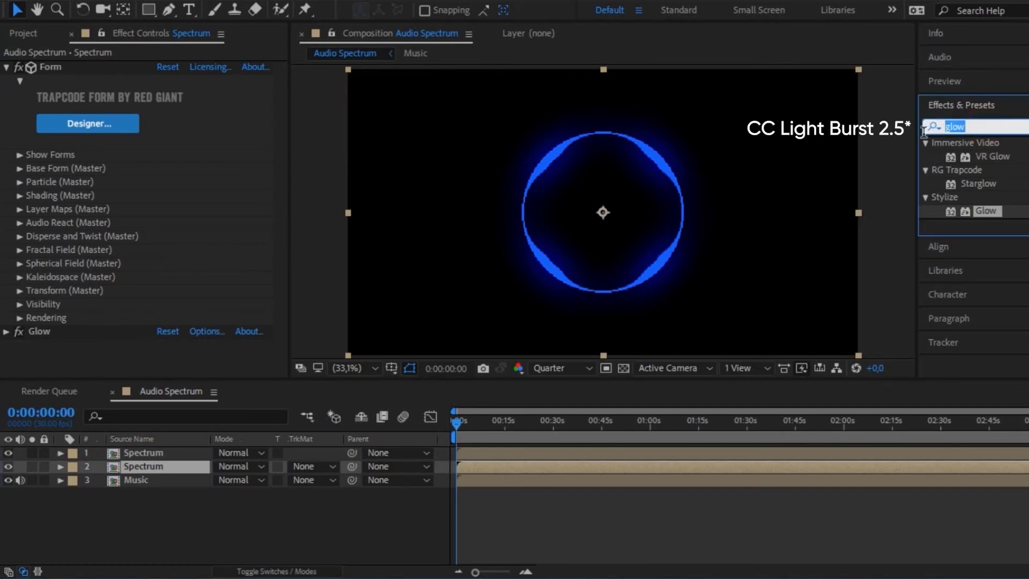
pyautogui.click(924, 132)
pyautogui.write('.5')
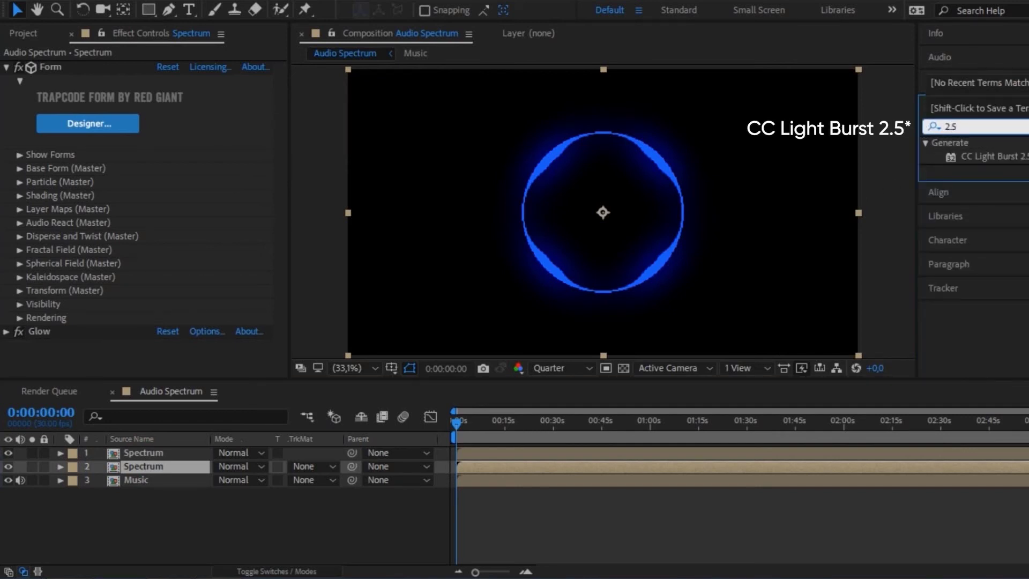
pyautogui.doubleClick(1006, 154)
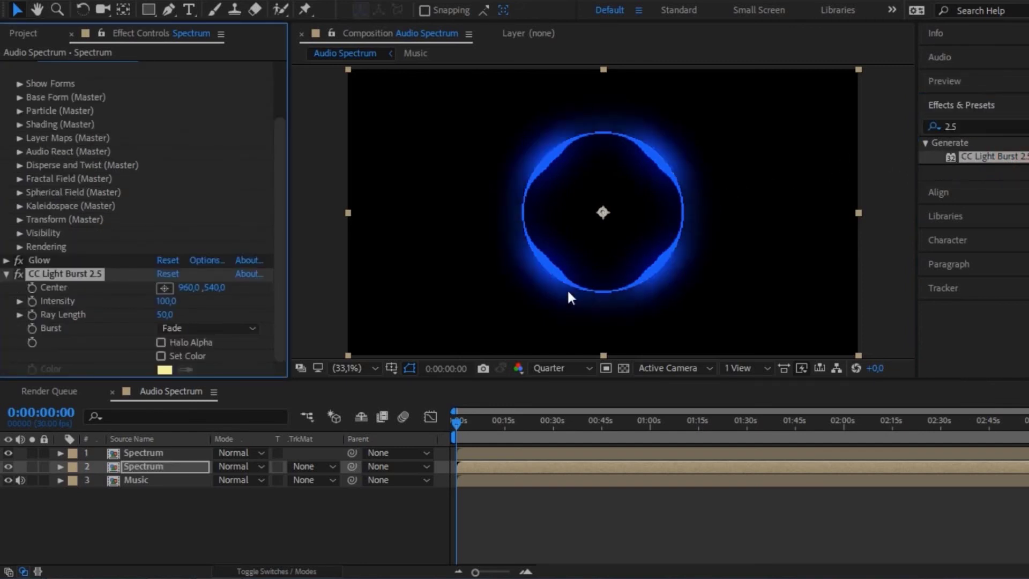
# Preview the animation with the light burst playing
pyautogui.click(458, 422)
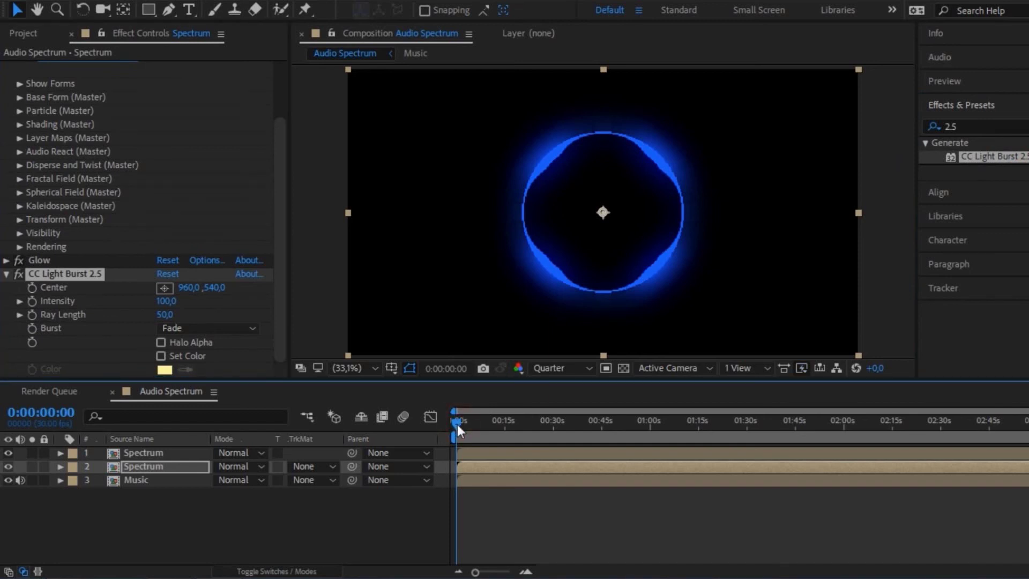
pyautogui.press('space')
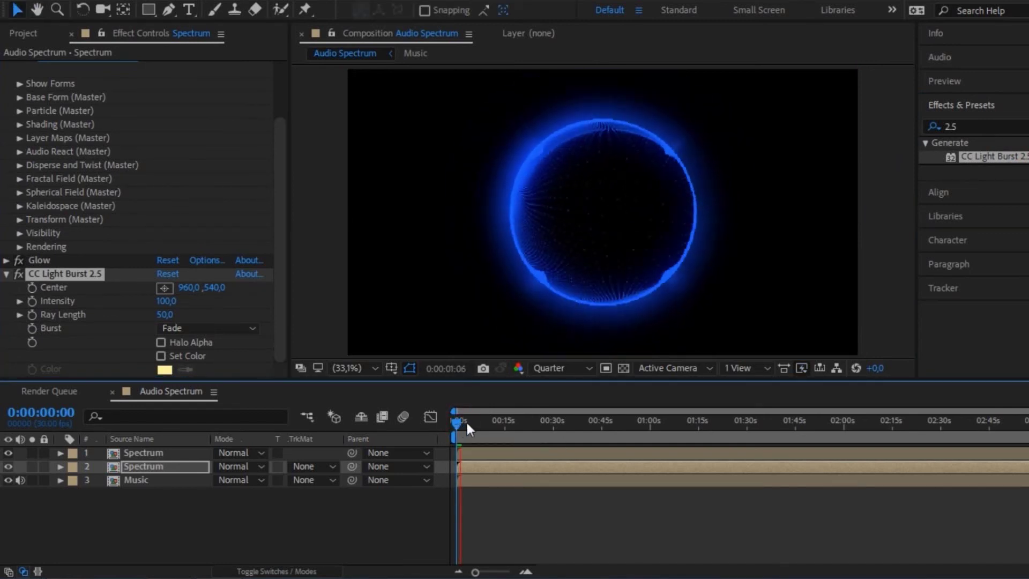
pyautogui.press('space')
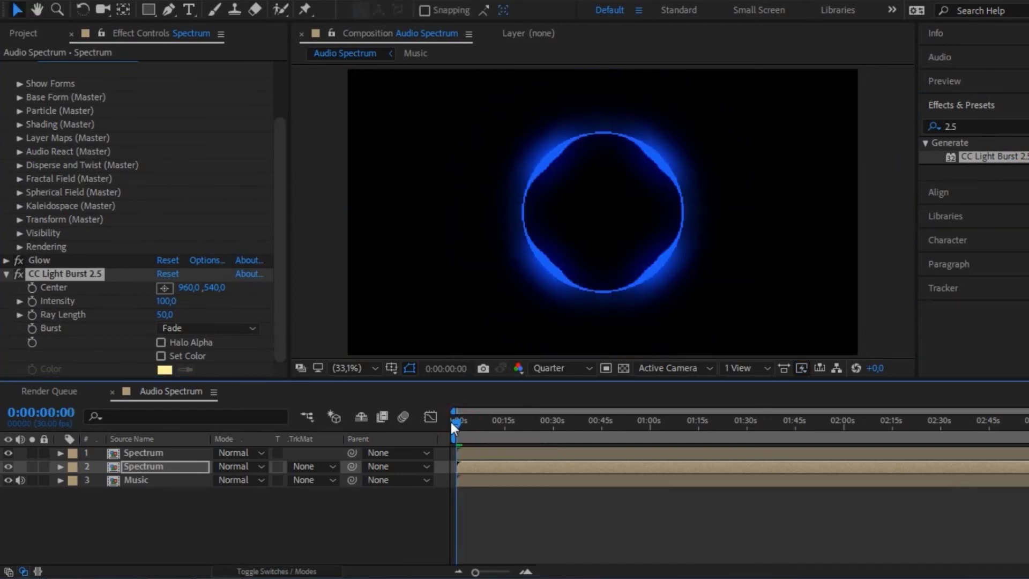
pyautogui.press('space')
pyautogui.press('space')
# Add the bokeh photo as the bottom layer and lower its opacity
pyautogui.click(22, 34)
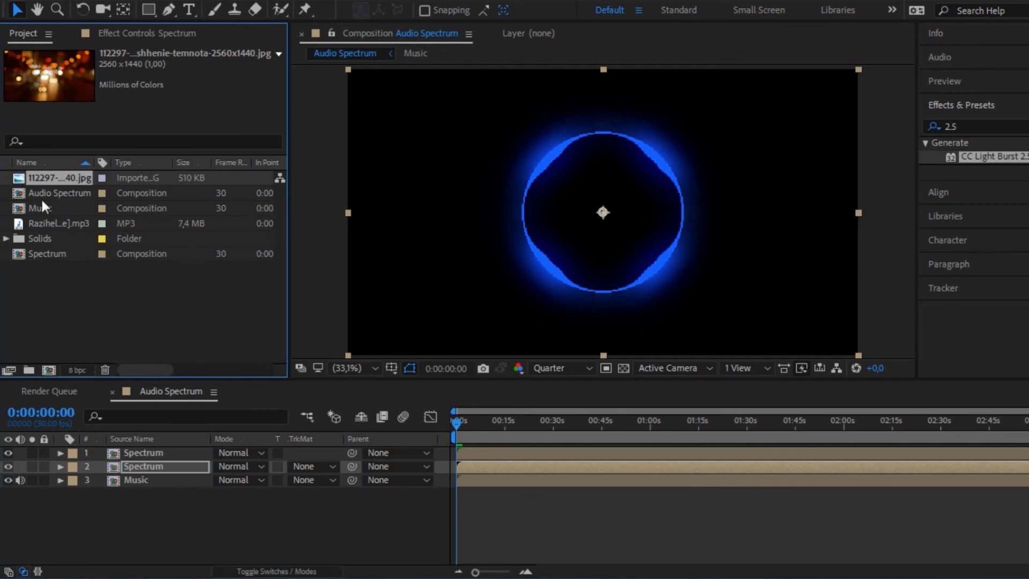
pyautogui.moveTo(47, 183); pyautogui.dragTo(126, 494)
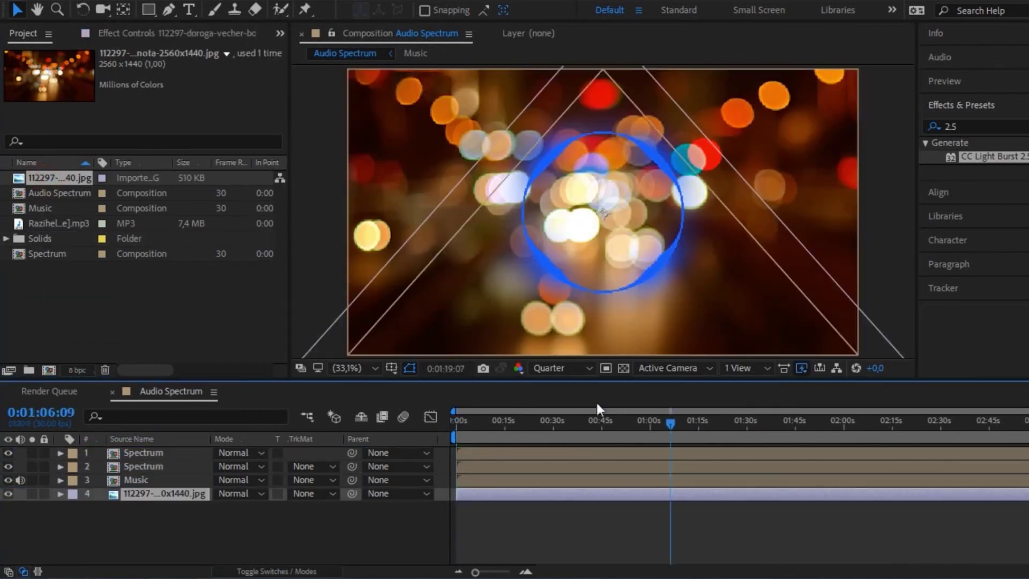
pyautogui.click(61, 493)
pyautogui.moveTo(221, 557); pyautogui.dragTo(196, 552)
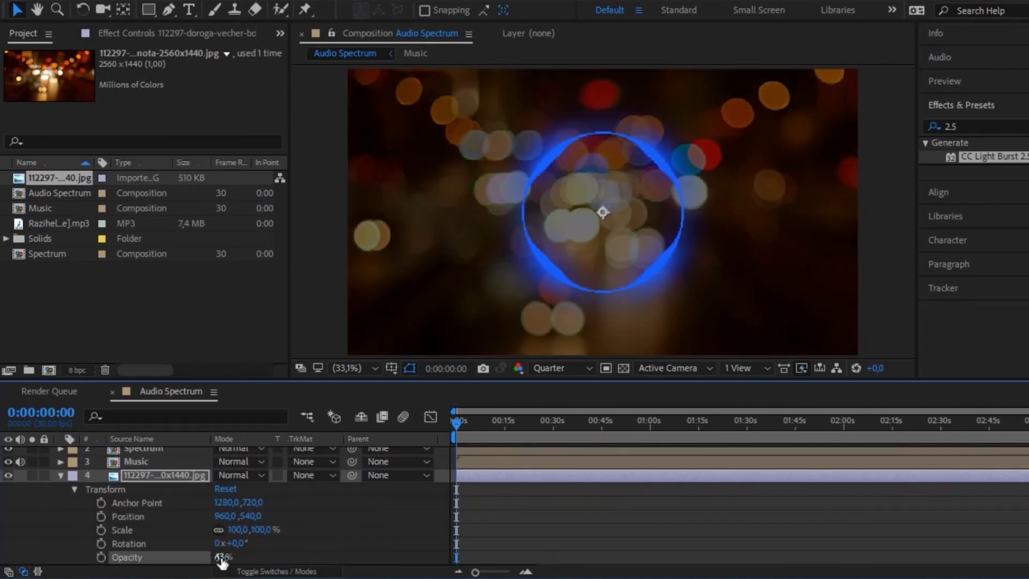
pyautogui.click(60, 475)
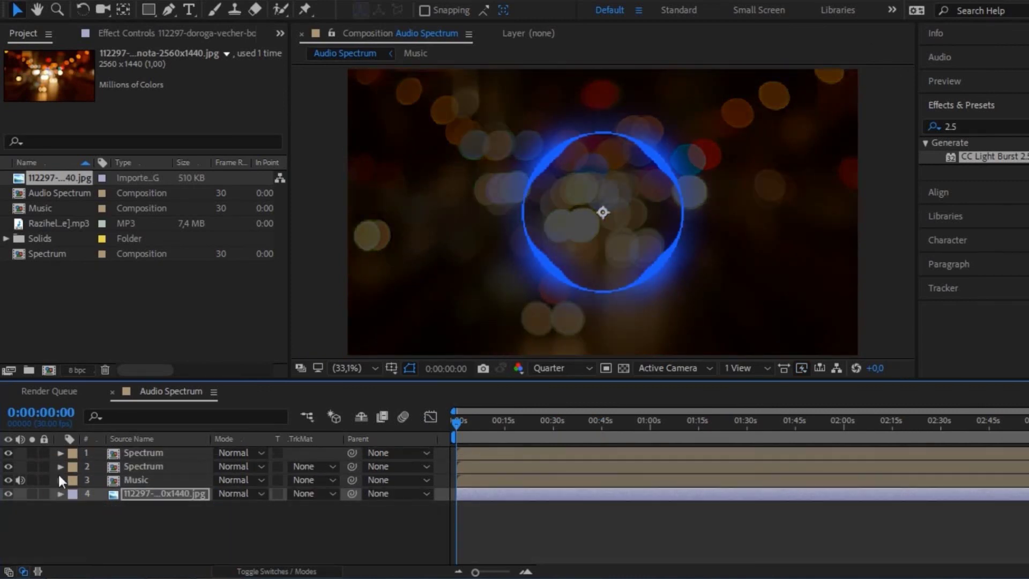
# Pre-compose both Spectrum layers into 'Final Spectrum' and set its mode to Screen
pyautogui.click(141, 453)
pyautogui.keyDown('shift'); pyautogui.click(143, 466); pyautogui.keyUp('shift')
pyautogui.rightClick(142, 468)
pyautogui.click(257, 521)
pyautogui.write('Final S')
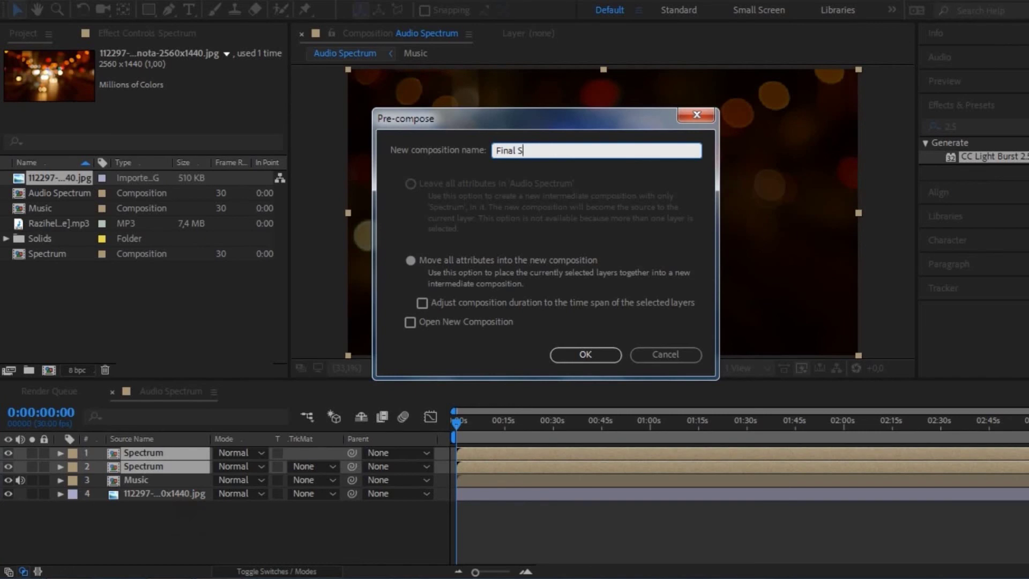
pyautogui.write('pectrum')
pyautogui.press('Return')
pyautogui.click(264, 452)
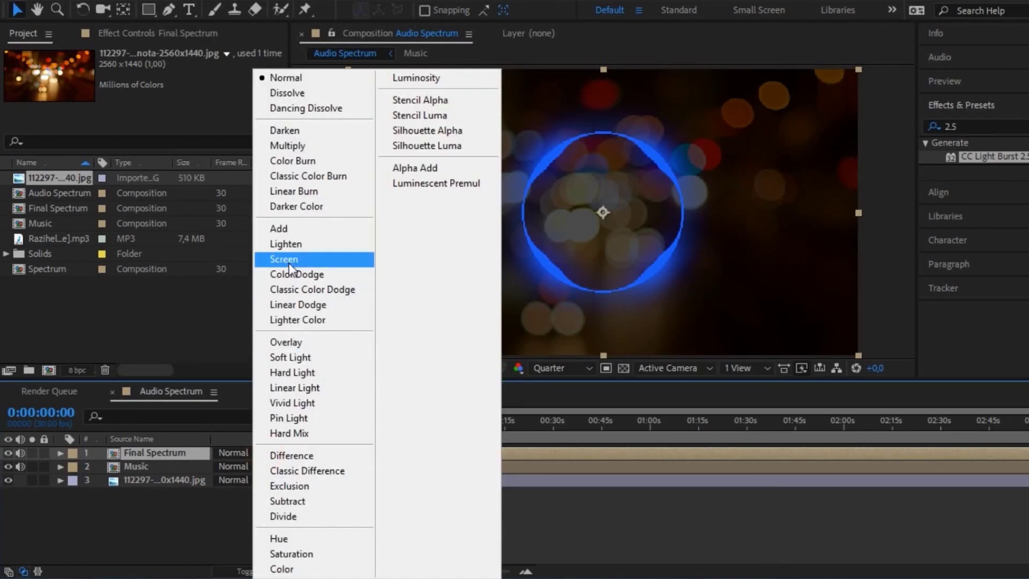
pyautogui.click(284, 260)
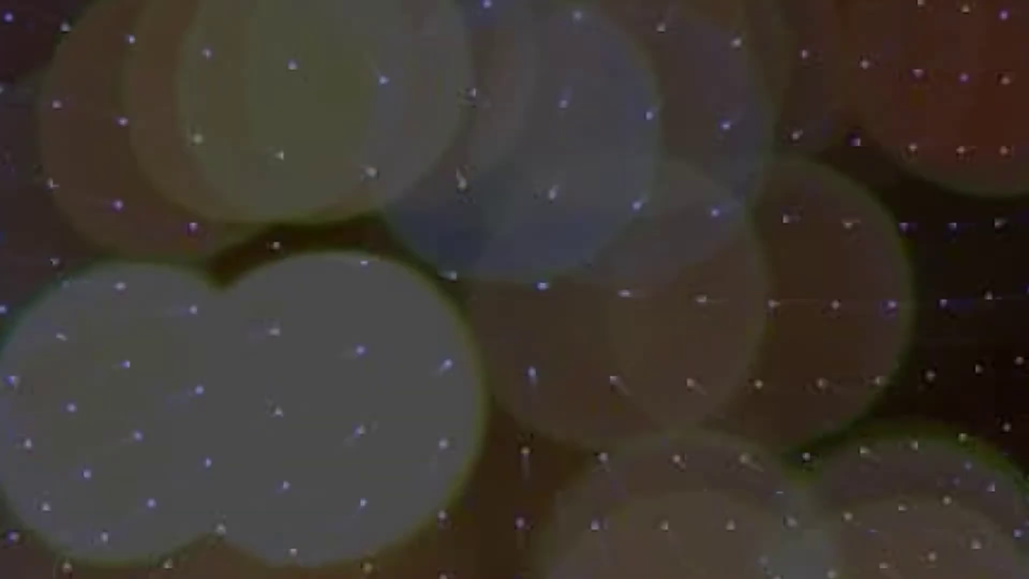